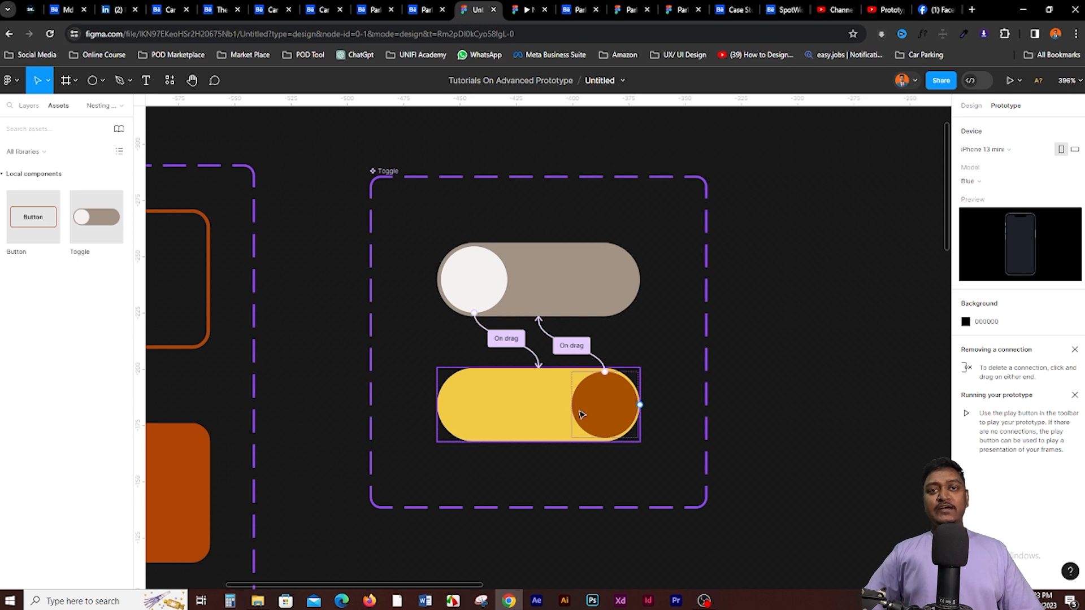
# - Draw a rectangle about 339 wide spanning the four columns of the Preview frame and set its height to 70
pyautogui.scroll(-10, 581, 415)
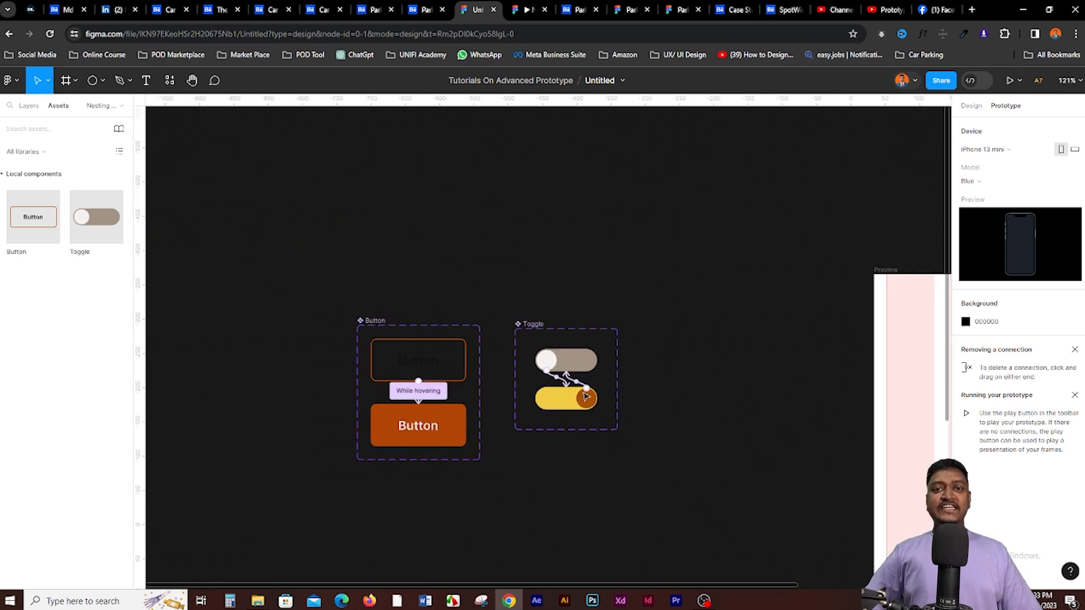
pyautogui.moveTo(650, 351); pyautogui.dragTo(577, 293)
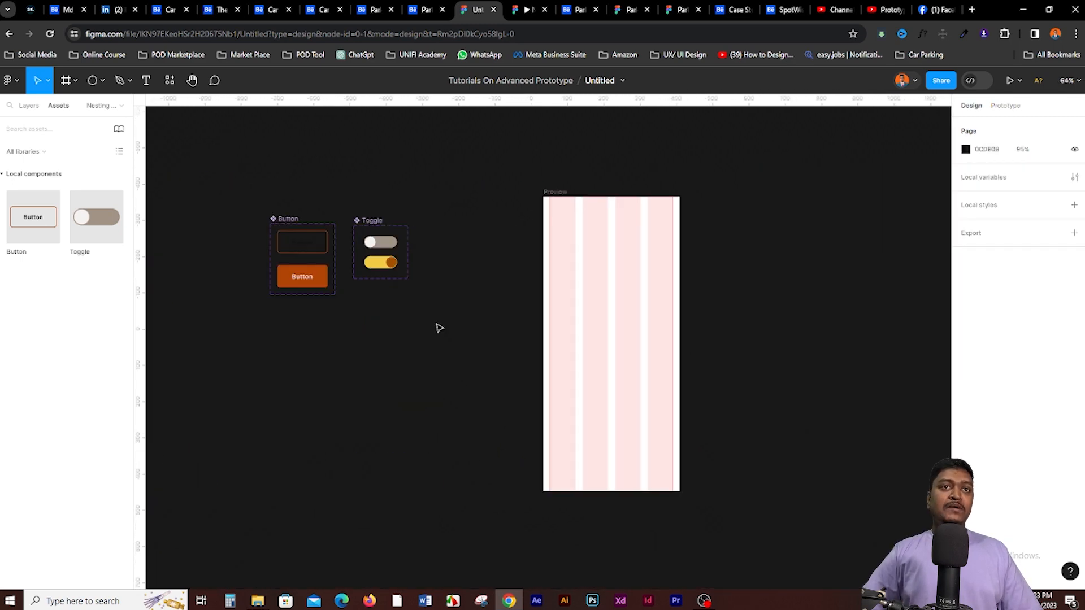
pyautogui.scroll(6, 718, 294)
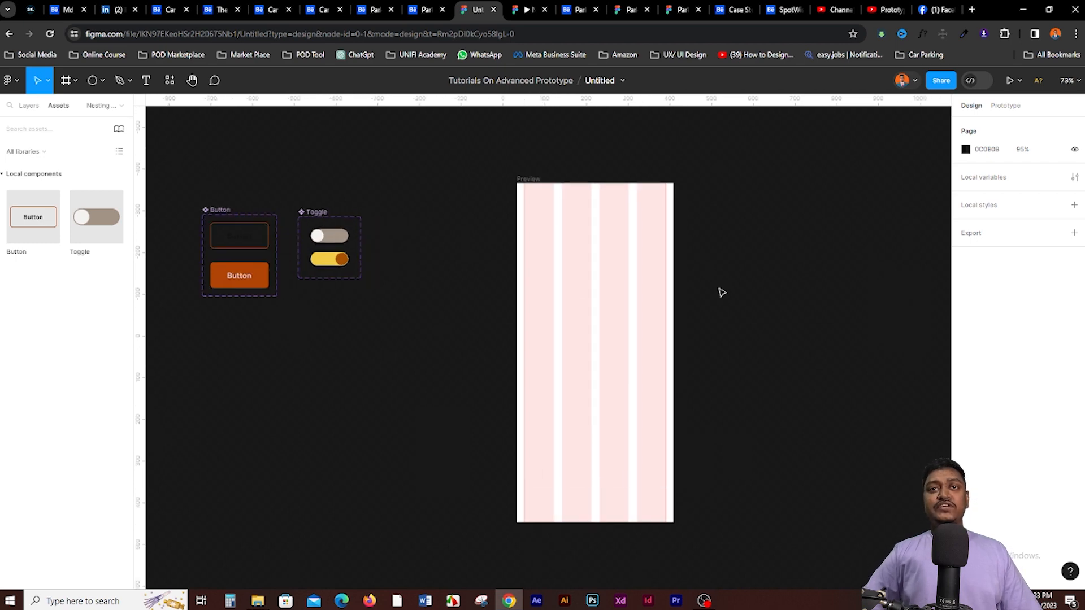
pyautogui.click(103, 82)
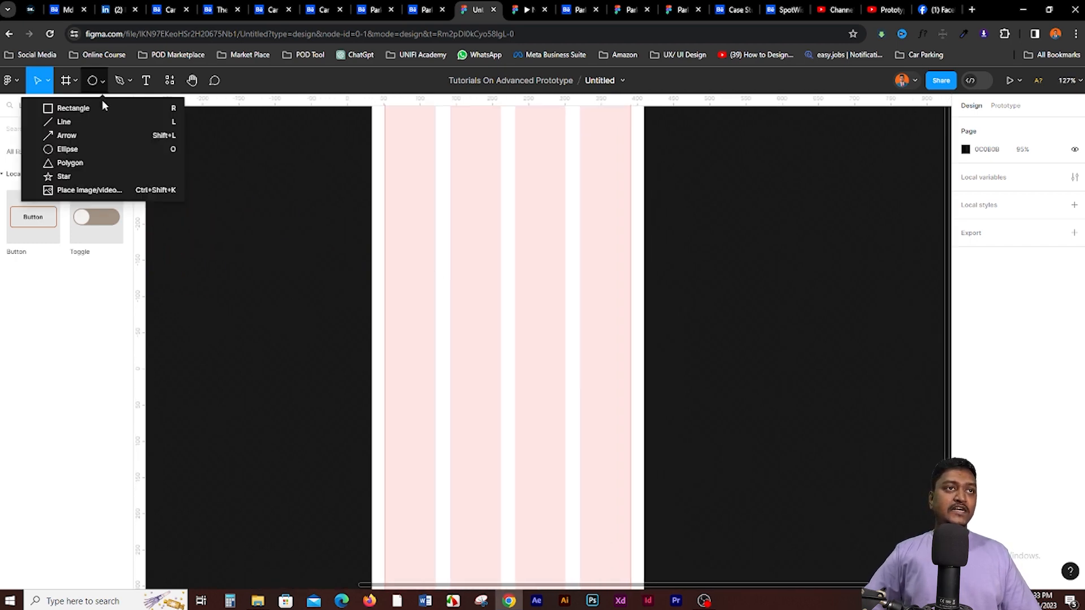
pyautogui.click(84, 108)
pyautogui.moveTo(386, 213); pyautogui.dragTo(630, 279)
pyautogui.click(1035, 181)
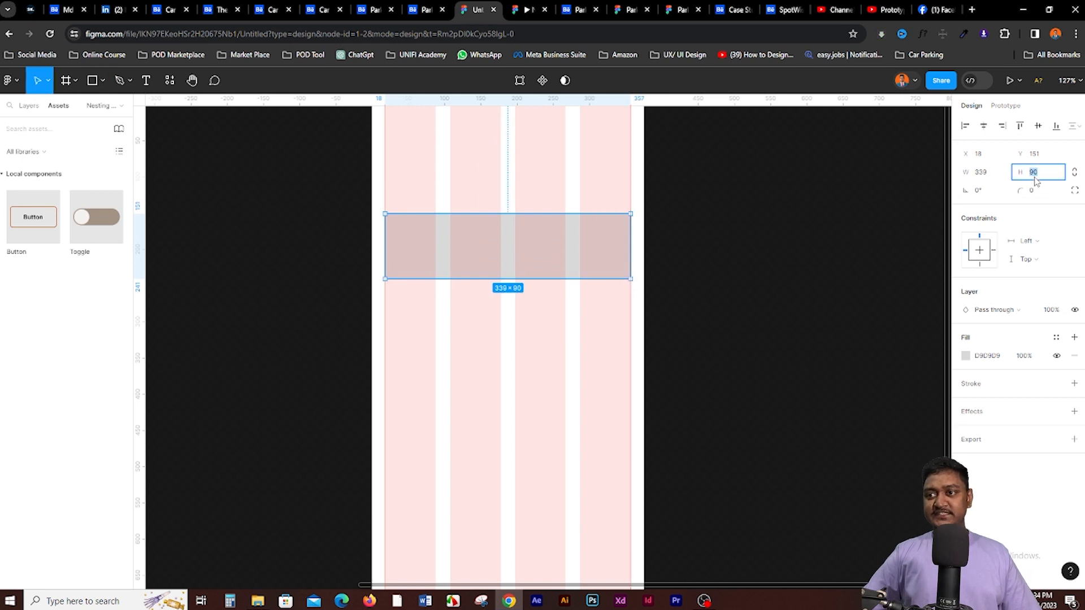
pyautogui.write('70')
pyautogui.press('Return')
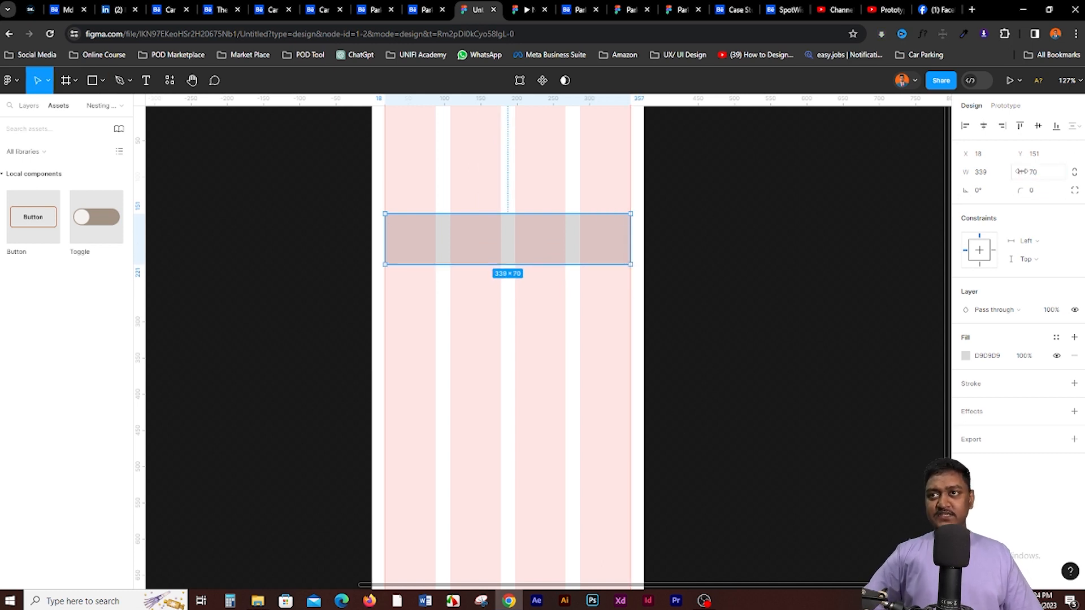
# - Move the grey rectangle out of the Preview frame onto the empty canvas below the Button and Toggle components
pyautogui.click(799, 282)
pyautogui.moveTo(443, 368); pyautogui.dragTo(765, 366)
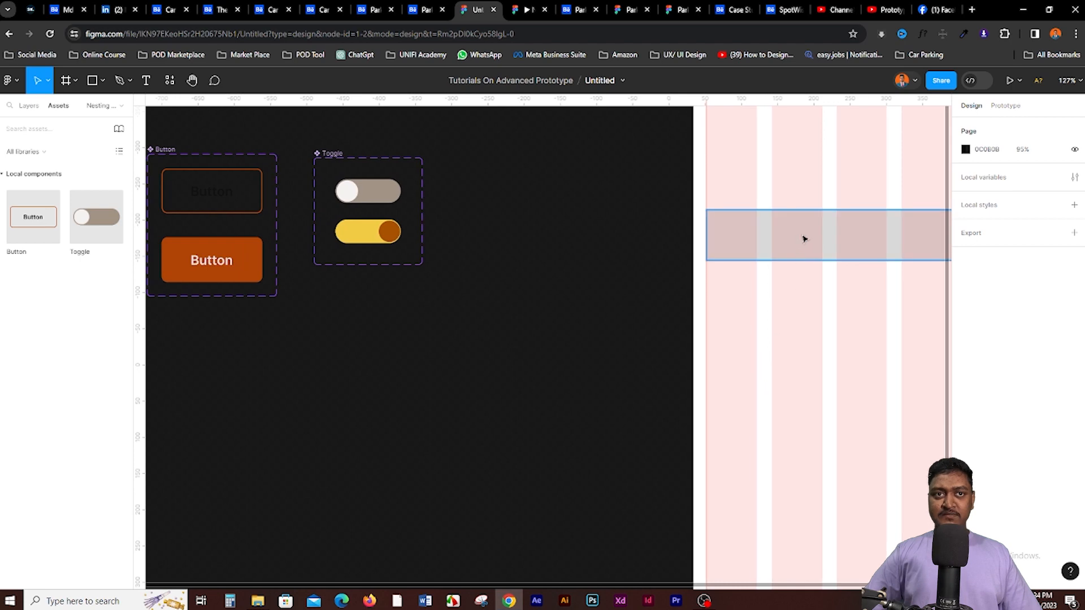
pyautogui.moveTo(801, 235); pyautogui.dragTo(327, 375)
pyautogui.hscroll(-5, 332, 322)
pyautogui.moveTo(441, 356); pyautogui.dragTo(356, 366)
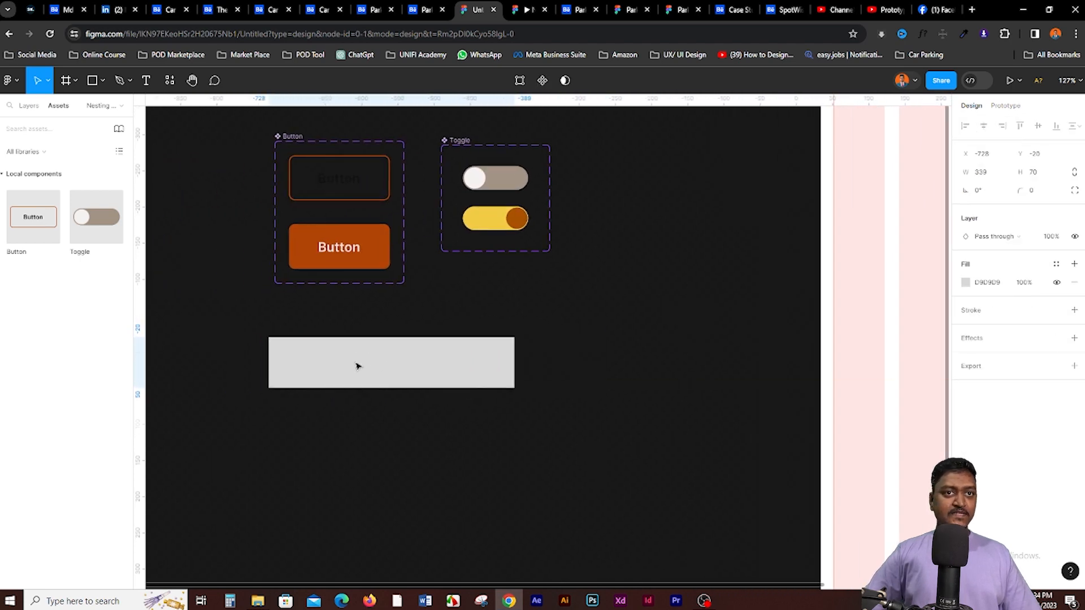
pyautogui.click(390, 309)
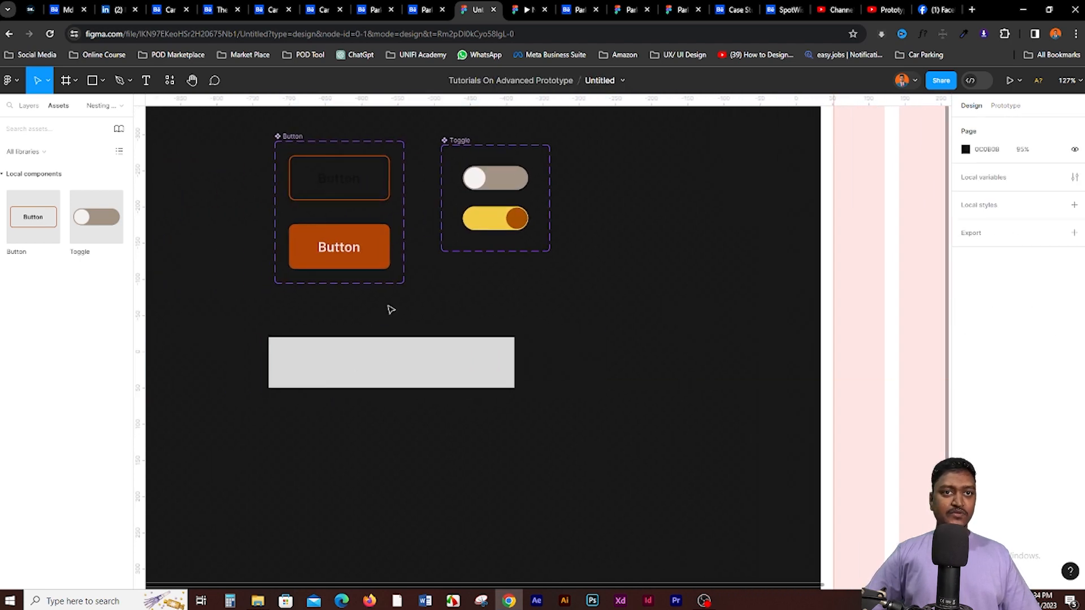
# - Draw a circle of about 48 × 48 on the grey rectangle and fill it with darker grey 827E7E
pyautogui.click(106, 81)
pyautogui.click(87, 148)
pyautogui.moveTo(292, 353); pyautogui.dragTo(327, 388)
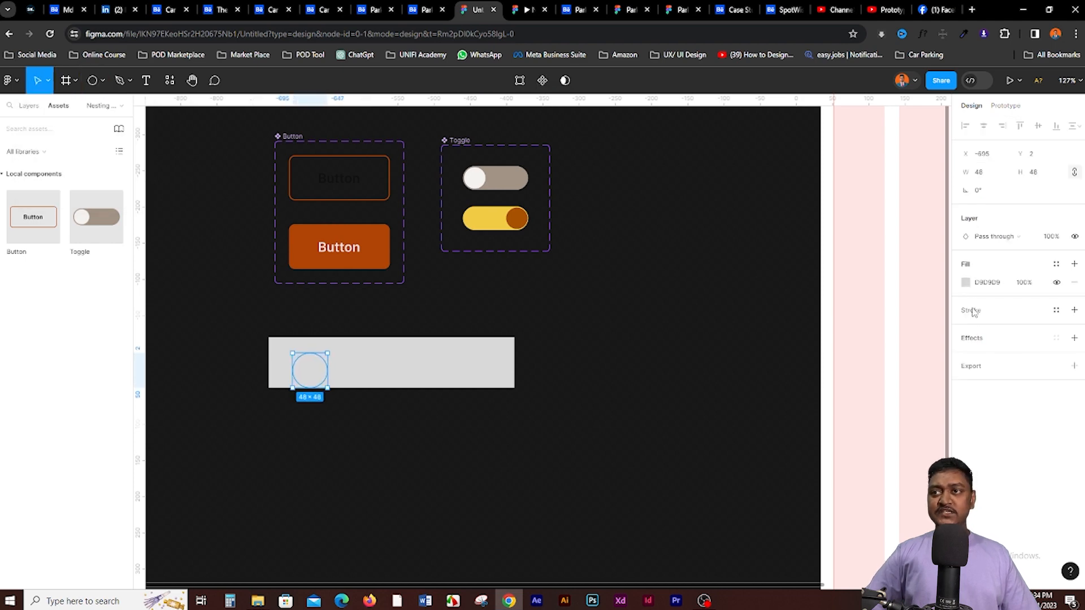
pyautogui.click(965, 282)
pyautogui.moveTo(832, 336); pyautogui.dragTo(817, 363)
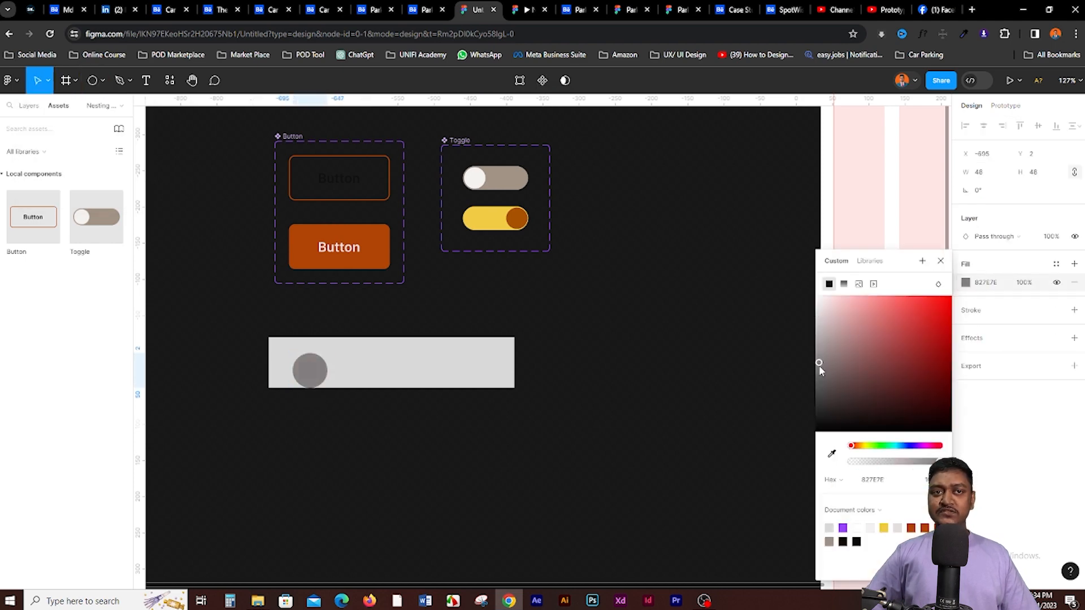
pyautogui.click(595, 341)
# - Position the dark grey circle near the rectangle's left end, vertically centred
pyautogui.moveTo(299, 377); pyautogui.dragTo(290, 369)
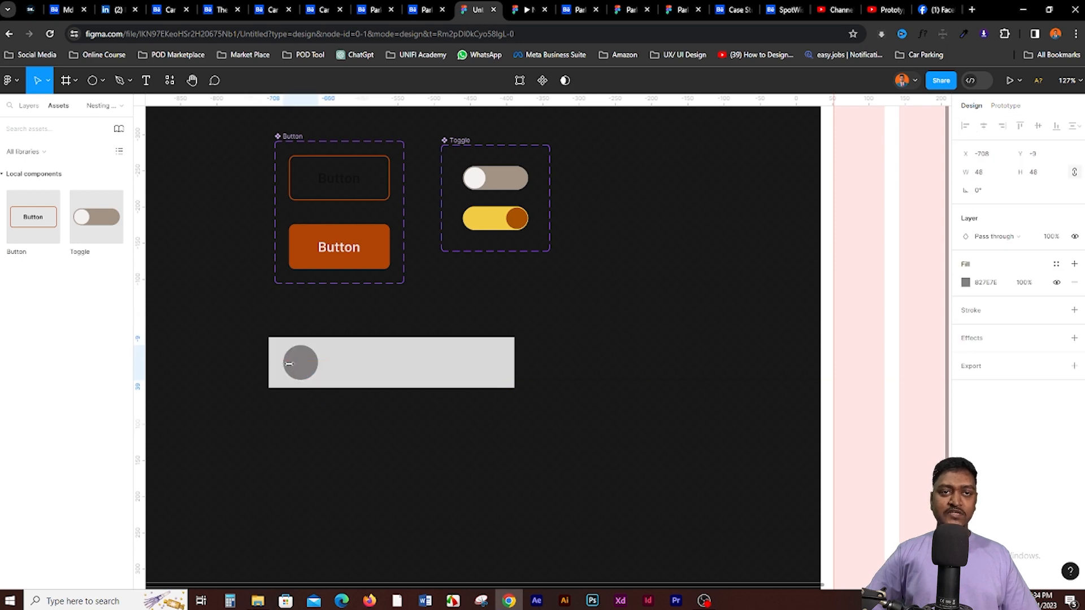
pyautogui.click(442, 310)
pyautogui.scroll(-1, 527, 290)
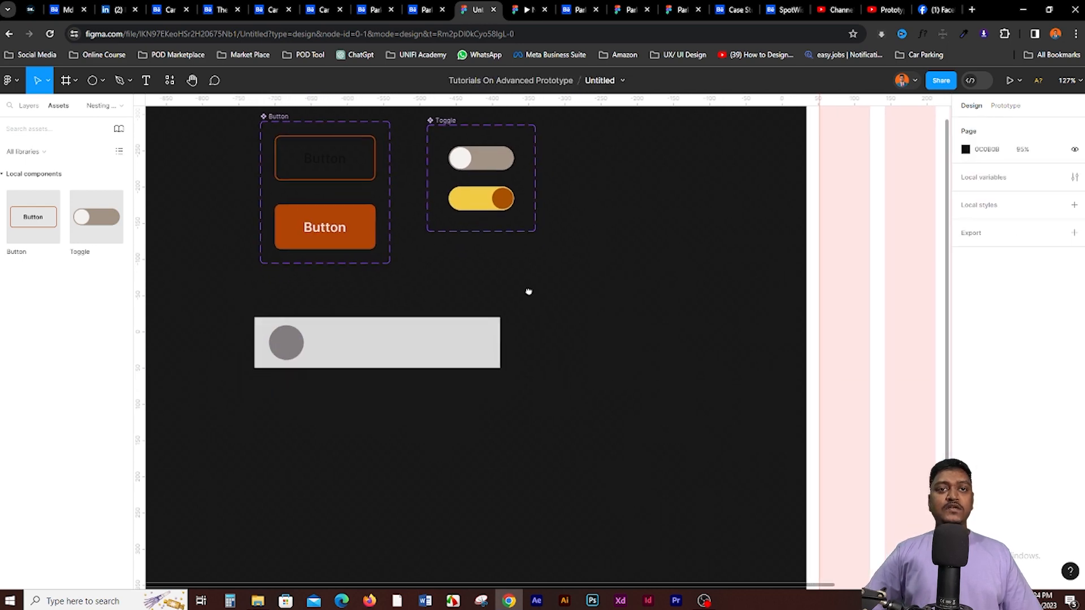
pyautogui.moveTo(492, 294); pyautogui.dragTo(513, 300)
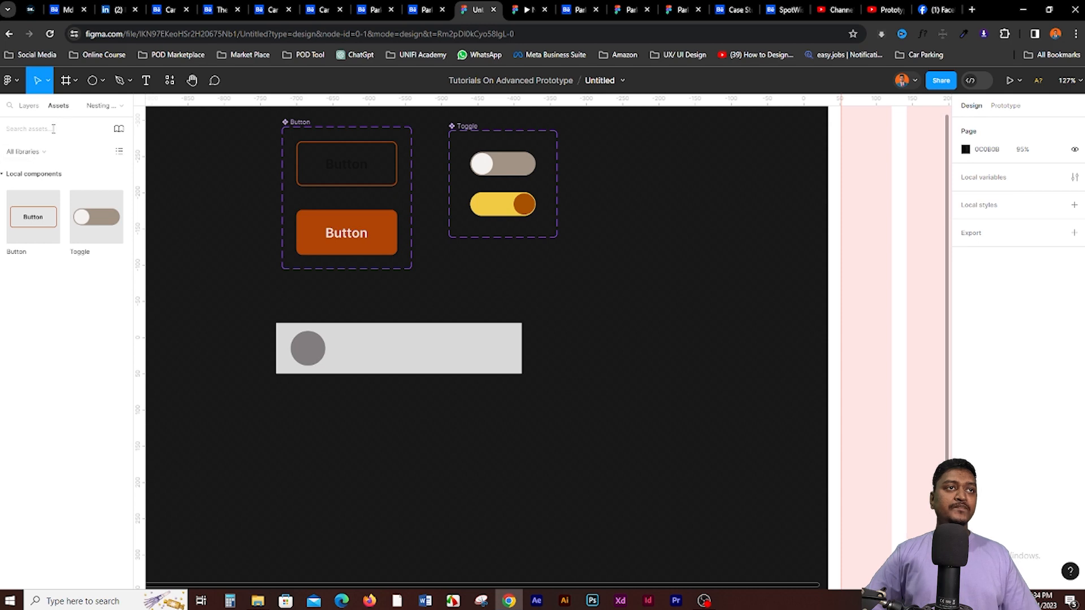
# - Insert an instance of the Toggle component near the right end of the grey rectangle, vertically centred
pyautogui.click(35, 108)
pyautogui.click(58, 106)
pyautogui.moveTo(94, 217); pyautogui.dragTo(489, 349)
pyautogui.click(586, 306)
pyautogui.scroll(-1, 582, 314)
pyautogui.hscroll(1, 582, 313)
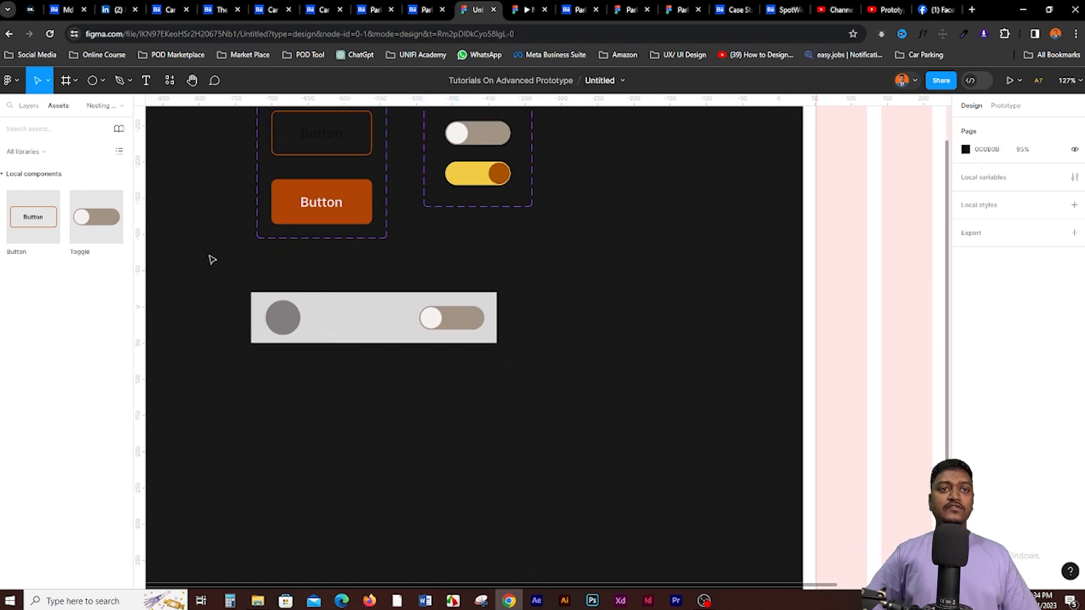
# - Wrap the rectangle, circle and toggle in an auto layout frame and shift that frame slightly on the canvas
pyautogui.moveTo(213, 264); pyautogui.dragTo(563, 373)
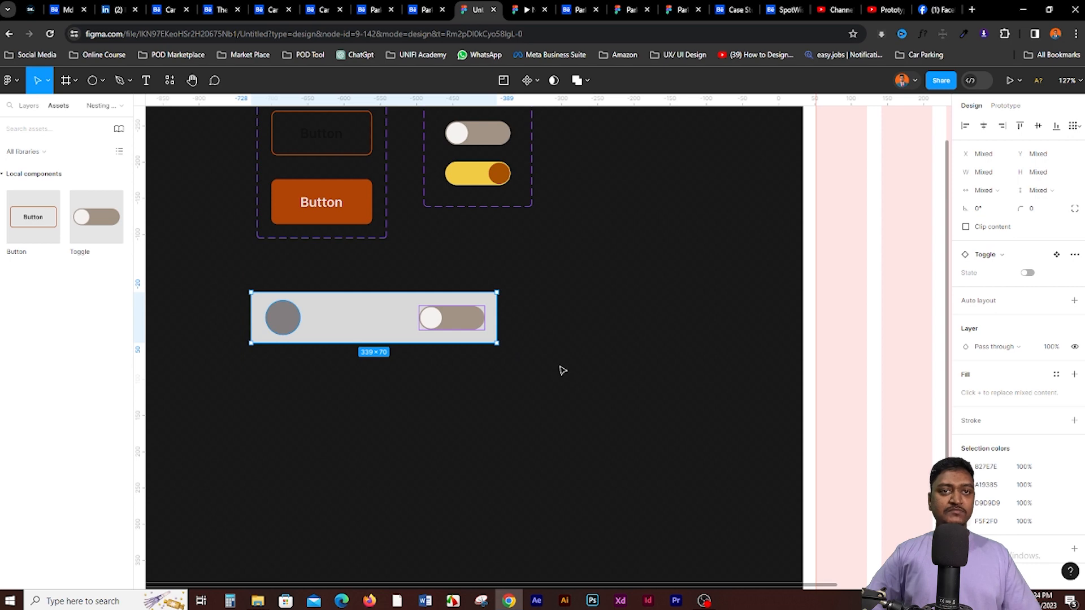
pyautogui.hotkey('shift', 'a')
pyautogui.click(355, 289)
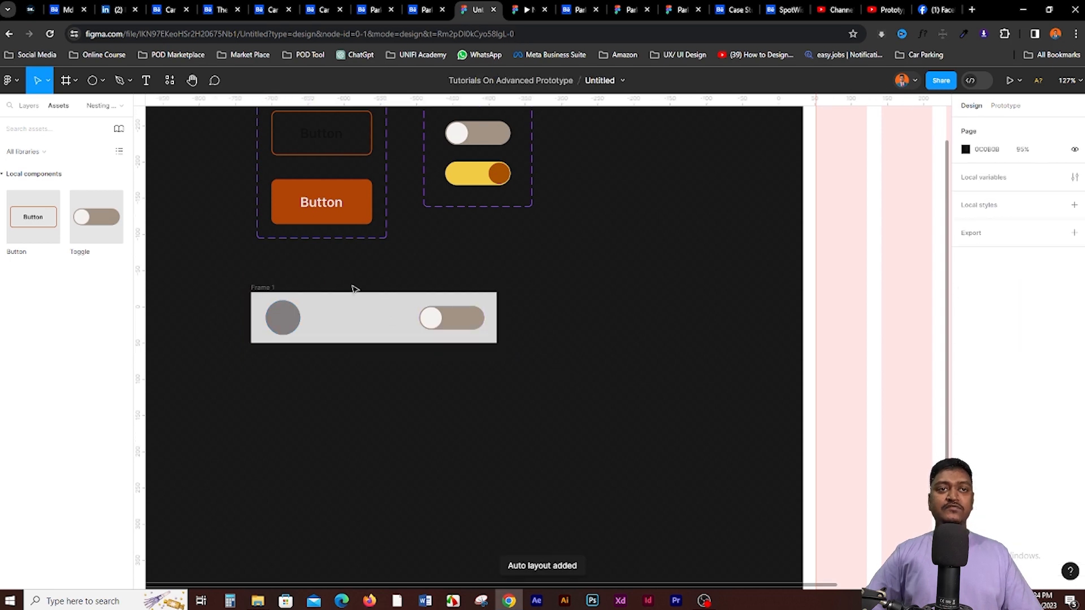
pyautogui.moveTo(267, 287)
pyautogui.mouseDown()
pyautogui.moveTo(309, 296)
pyautogui.moveTo(276, 293)
pyautogui.mouseUp()
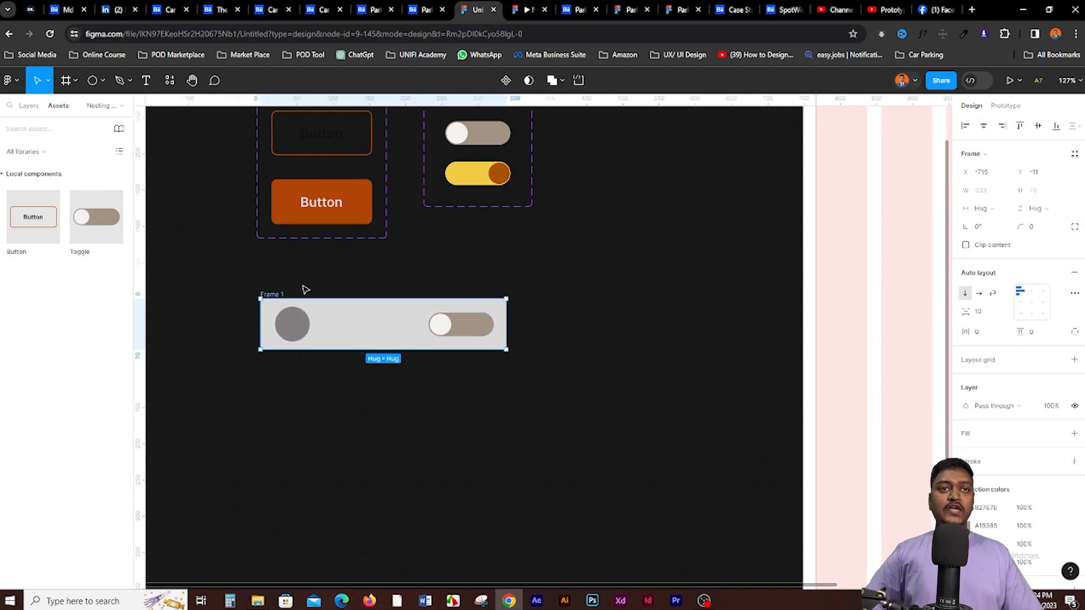
pyautogui.click(305, 289)
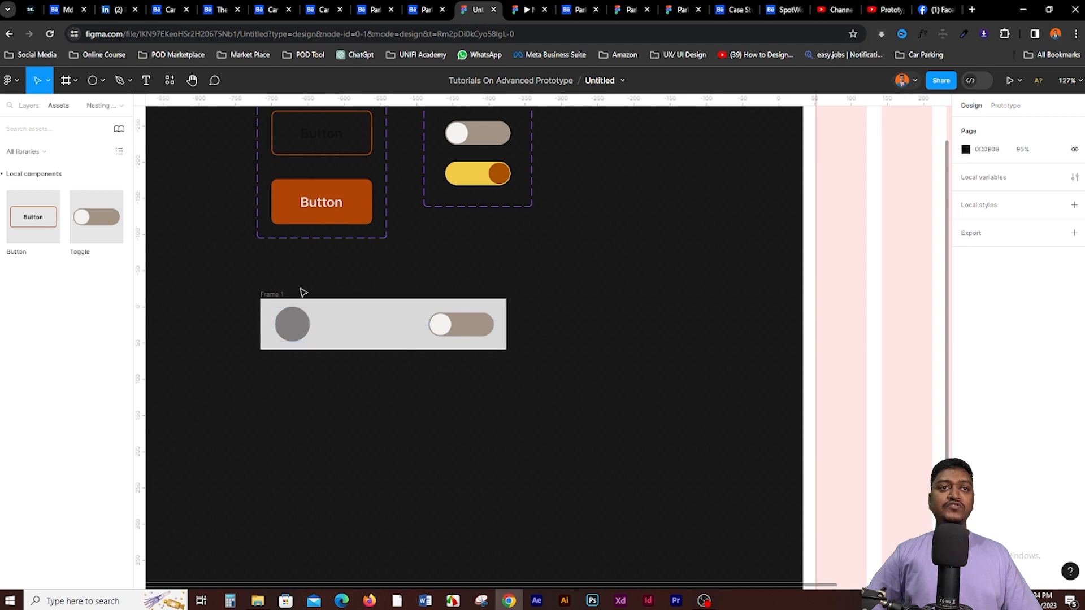
# - Turn the auto layout frame holding the circle and toggle into a component named List
pyautogui.click(280, 294)
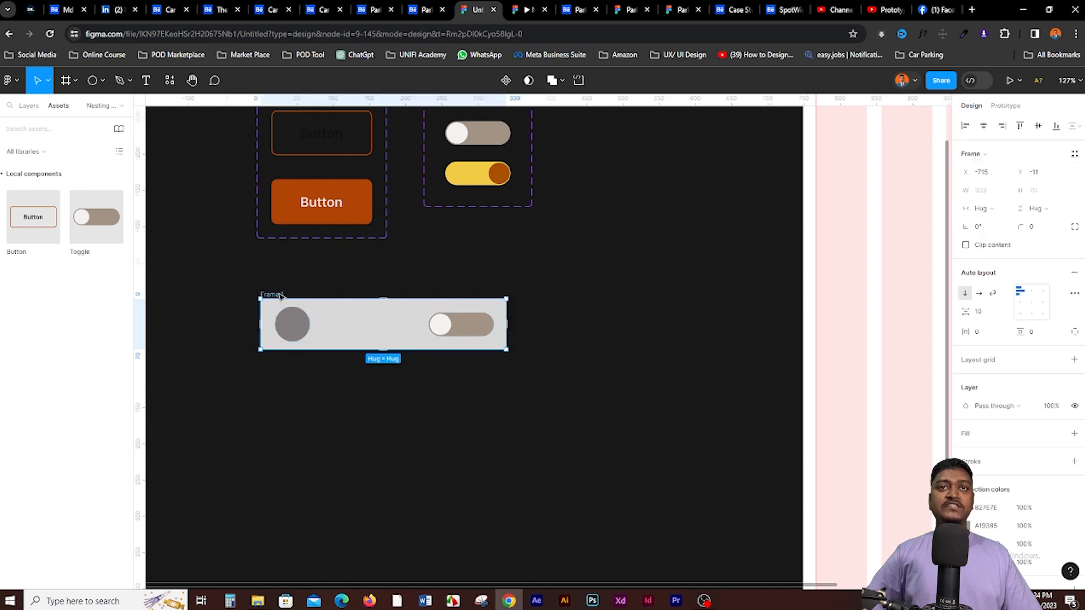
pyautogui.click(506, 82)
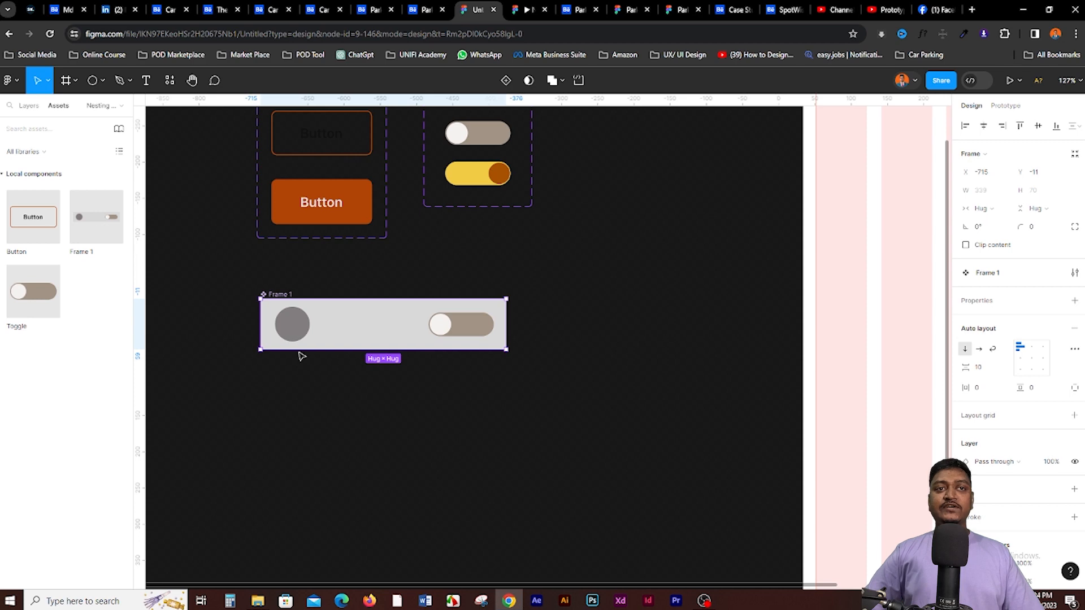
pyautogui.doubleClick(1017, 273)
pyautogui.write('List')
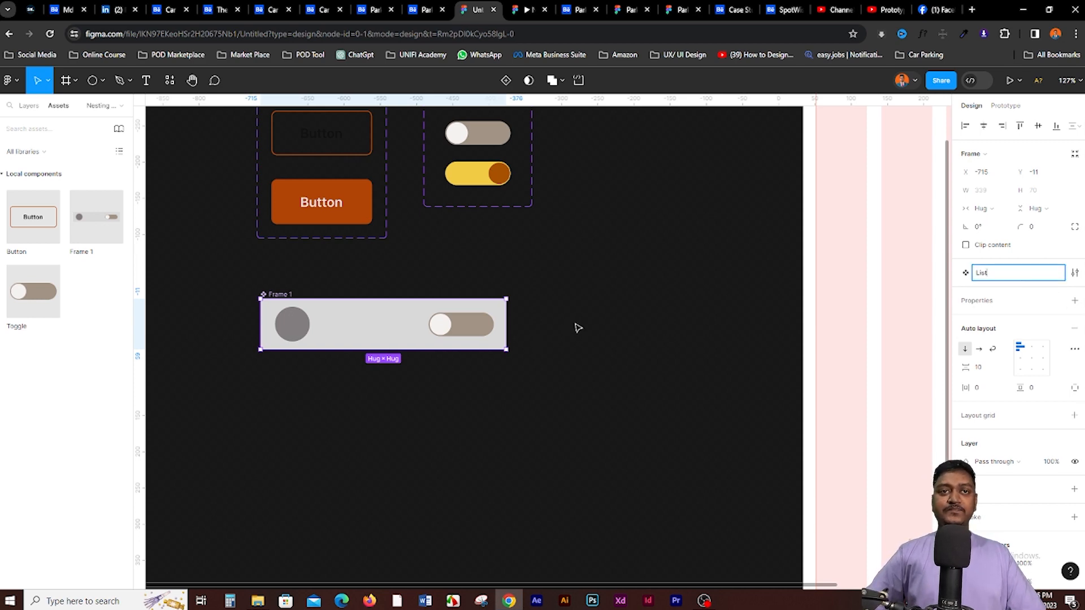
pyautogui.click(577, 328)
# - Add an instance of the List component to the Preview frame and centre it horizontally at X 18, Y 33
pyautogui.scroll(-5, 587, 327)
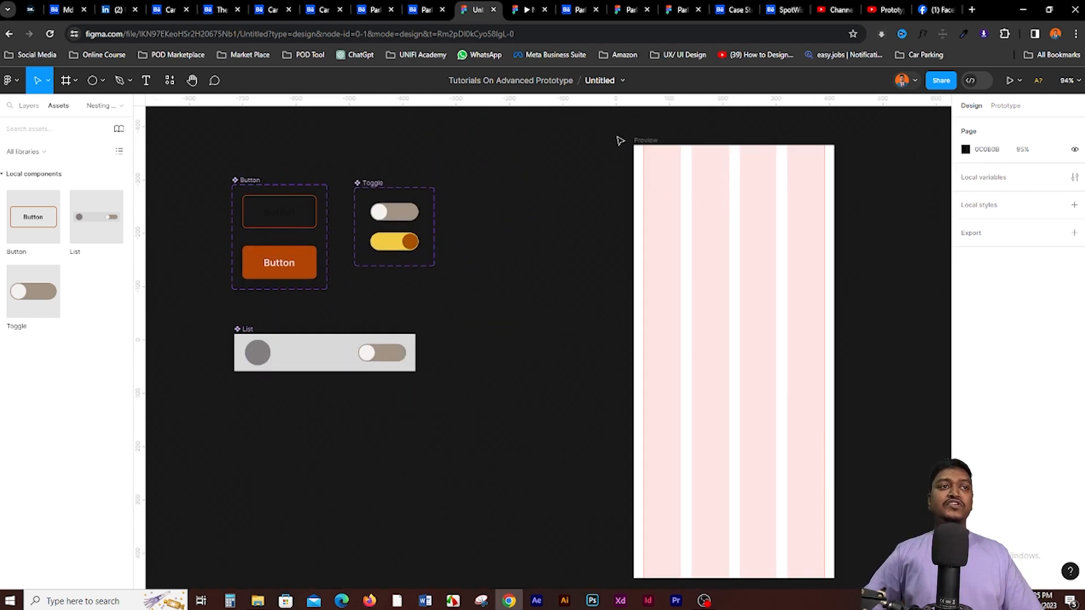
pyautogui.moveTo(108, 237); pyautogui.dragTo(701, 218)
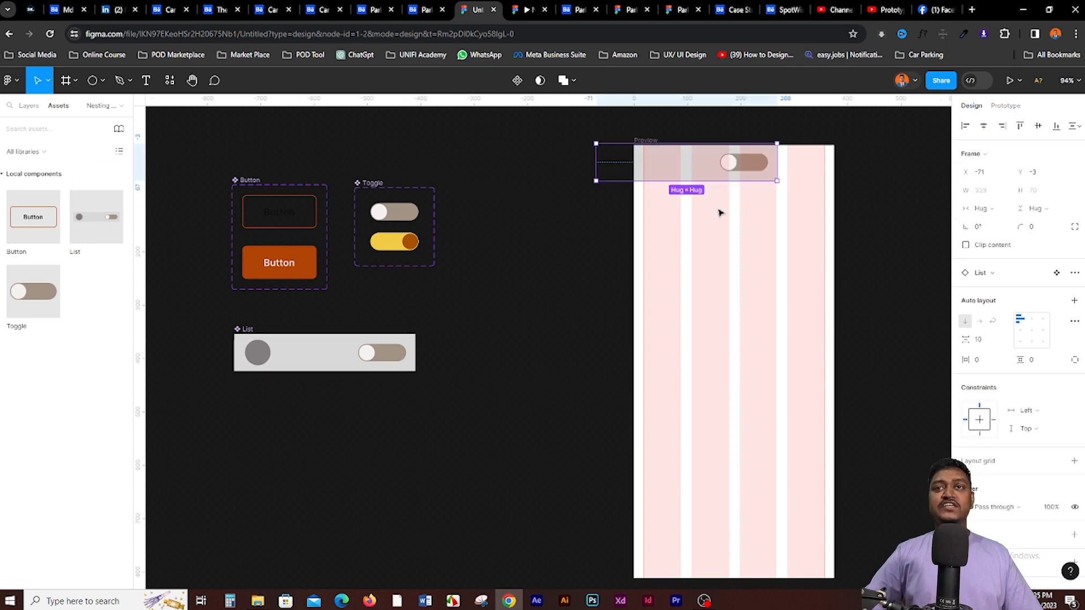
pyautogui.click(804, 125)
pyautogui.scroll(3, 806, 124)
pyautogui.moveTo(830, 187); pyautogui.dragTo(565, 283)
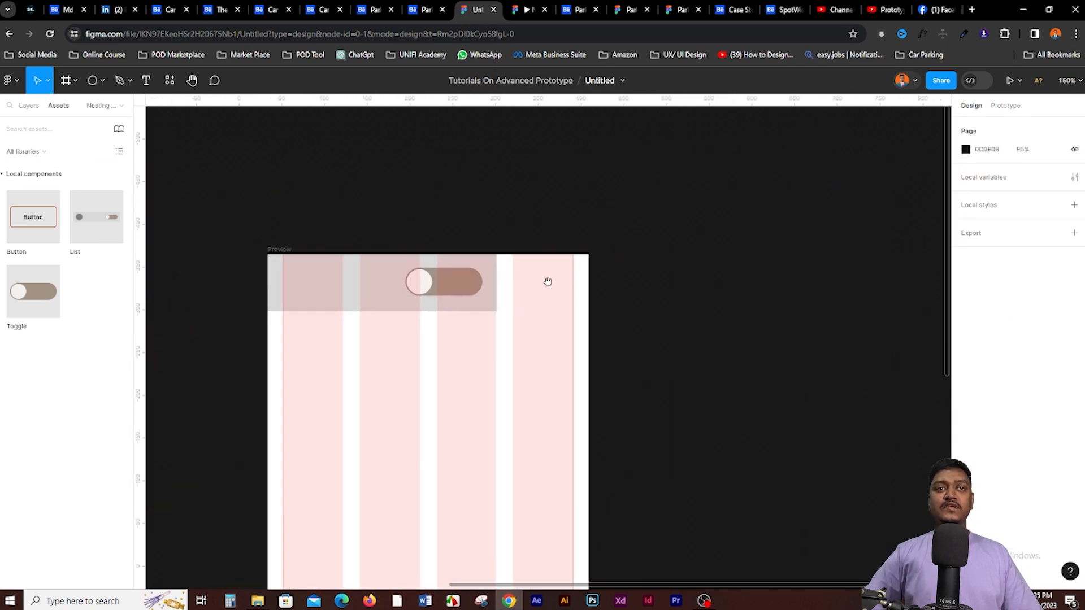
pyautogui.moveTo(316, 287); pyautogui.dragTo(393, 317)
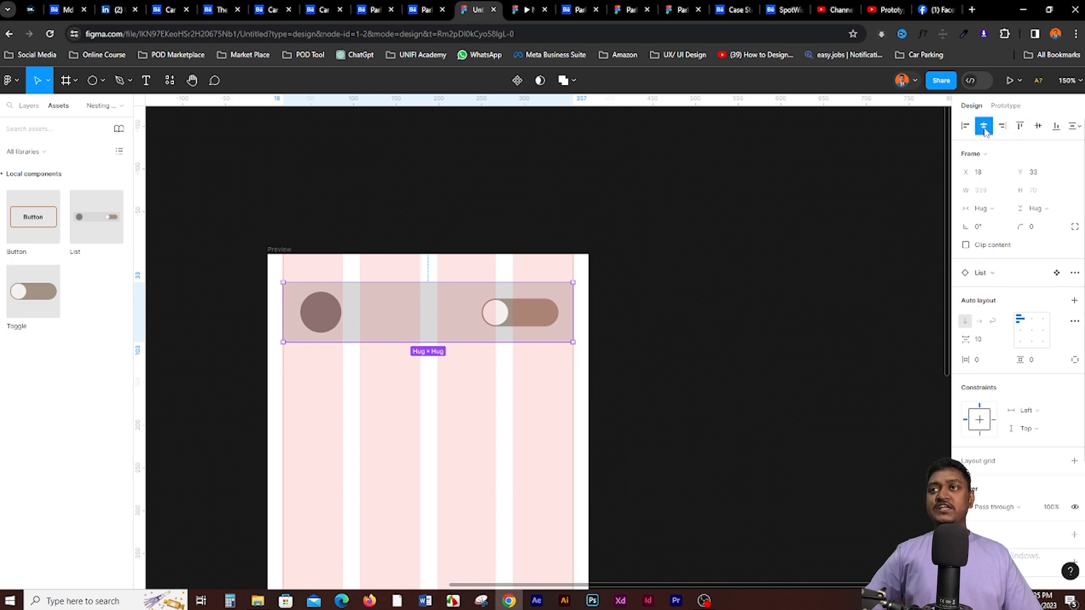
# - Move the List instance down to Y 89 in the Preview frame, keeping it horizontally centred
pyautogui.click(487, 217)
pyautogui.scroll(-3, 441, 271)
pyautogui.moveTo(428, 220); pyautogui.dragTo(427, 291)
pyautogui.scroll(-2, 411, 305)
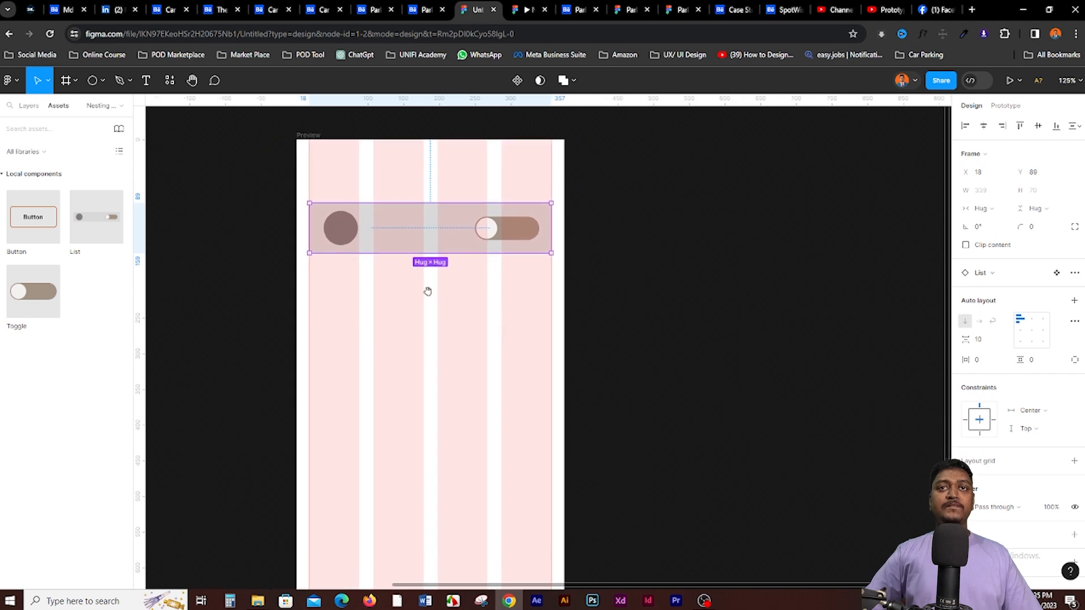
pyautogui.click(427, 291)
# - Hide the four-column layout grid of the Preview frame
pyautogui.click(310, 135)
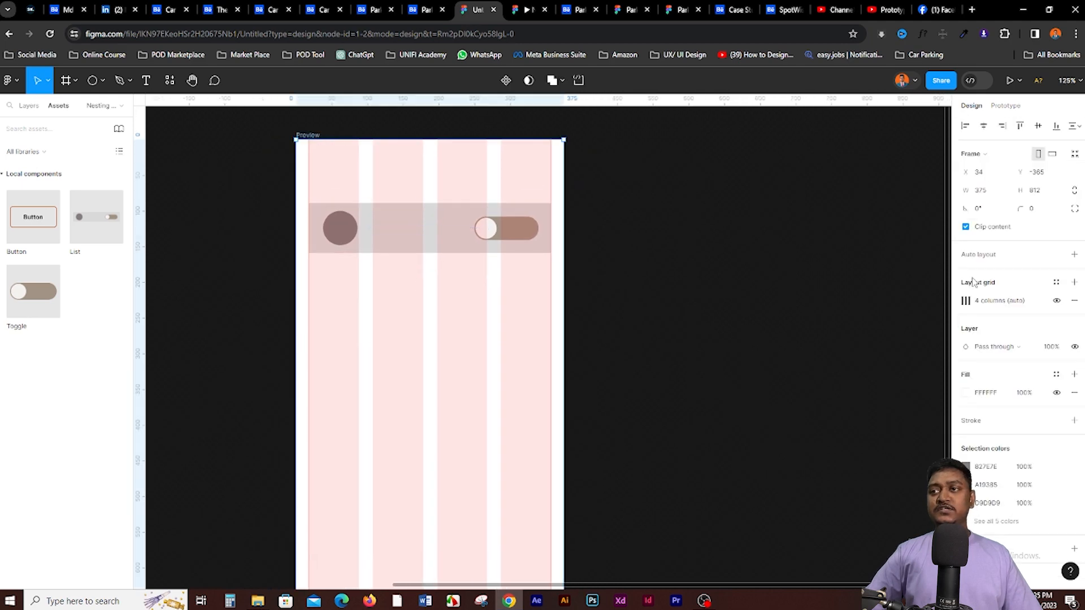
pyautogui.click(1056, 300)
pyautogui.scroll(-2, 659, 279)
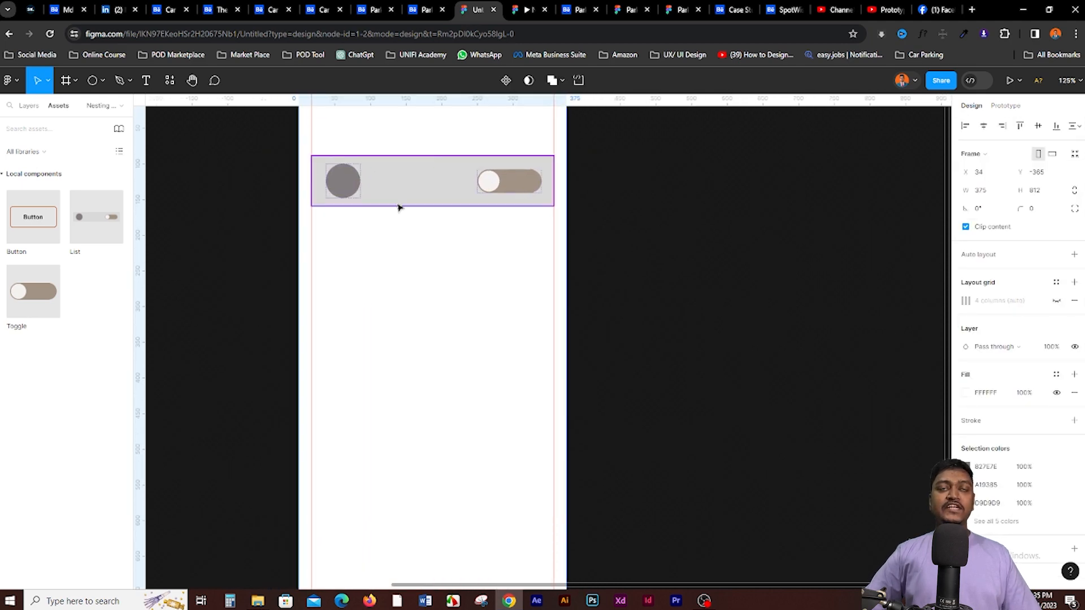
pyautogui.press('Escape')
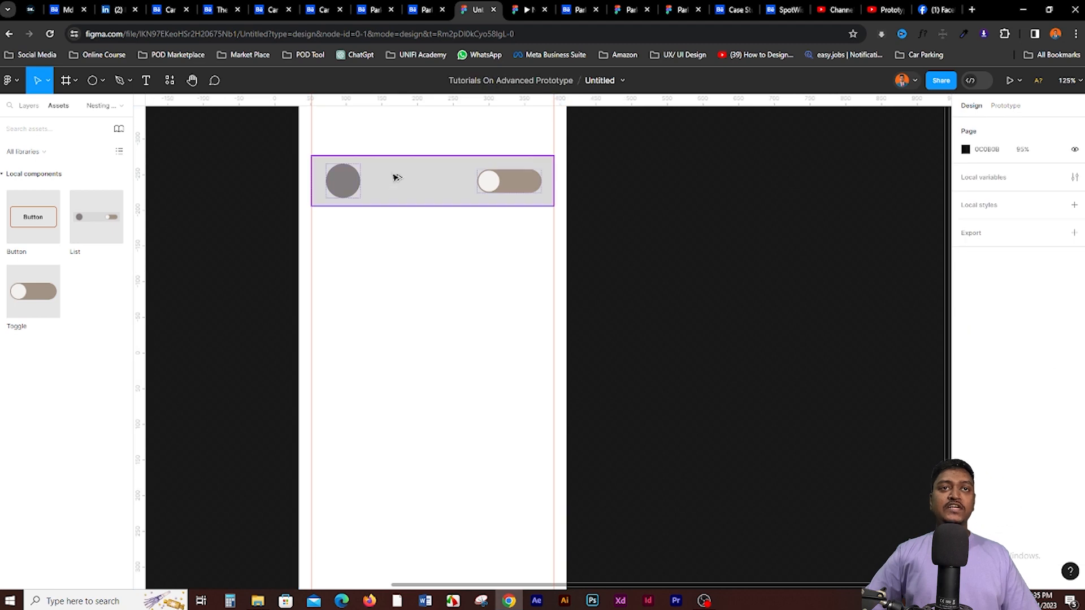
# - Copy the List row directly below itself and repeat the duplication until six rows are stacked without gaps
pyautogui.moveTo(397, 178); pyautogui.dragTo(399, 227)
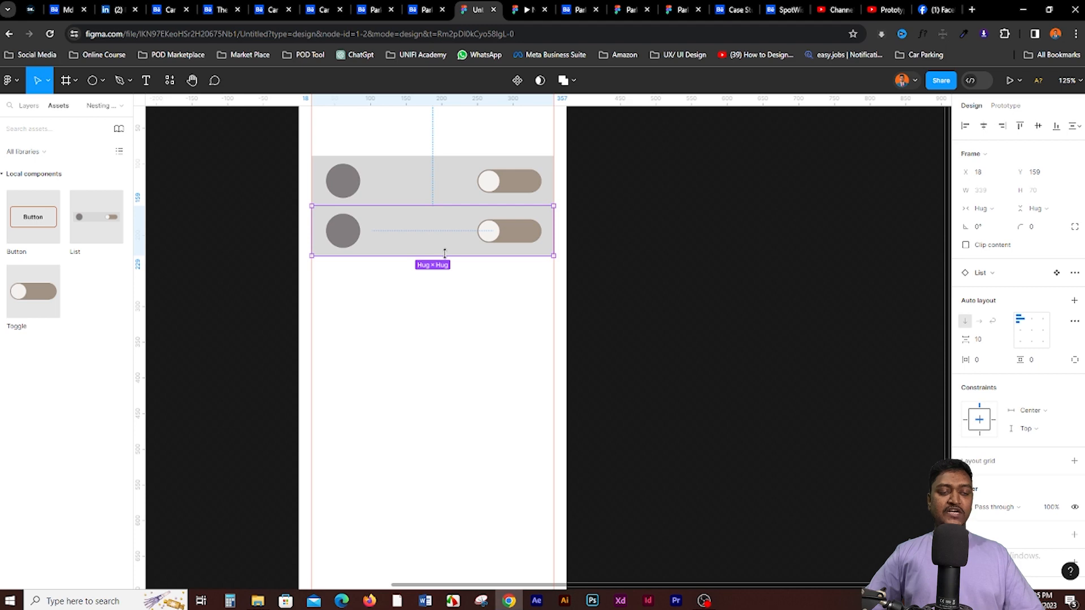
pyautogui.hotkey('ctrl', 'd')
pyautogui.hotkey('ctrl', 'd')
pyautogui.hotkey('ctrl', 'd')
pyautogui.hotkey('ctrl', 'd')
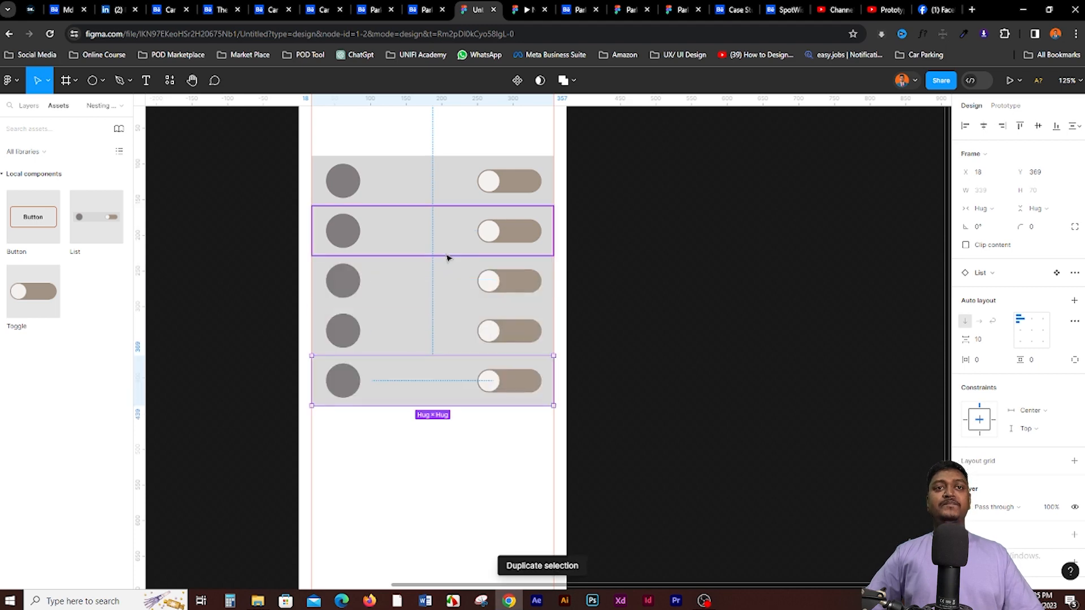
# - Select the six stacked List rows in the Preview frame and wrap them in a vertical auto layout
pyautogui.scroll(-3, 442, 303)
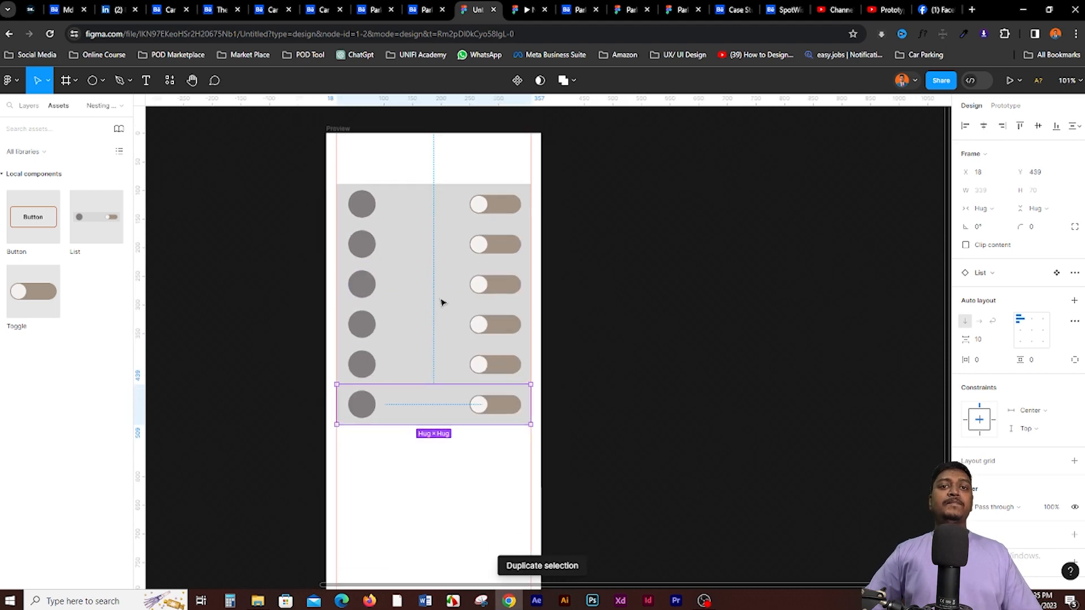
pyautogui.hscroll(-2, 480, 165)
pyautogui.moveTo(443, 172); pyautogui.dragTo(453, 427)
pyautogui.click(483, 450)
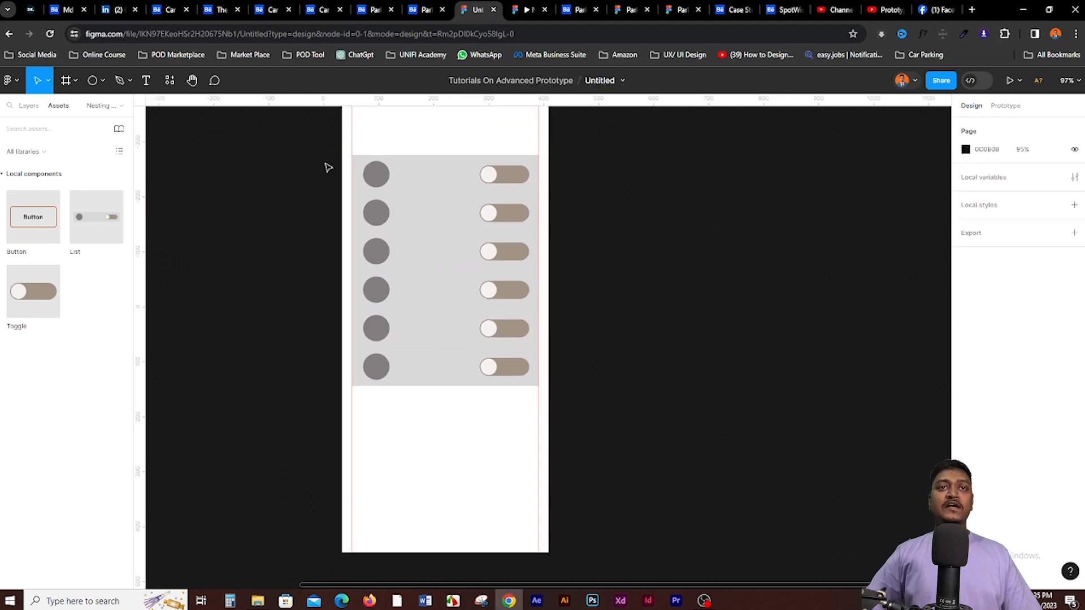
pyautogui.moveTo(295, 141); pyautogui.dragTo(649, 402)
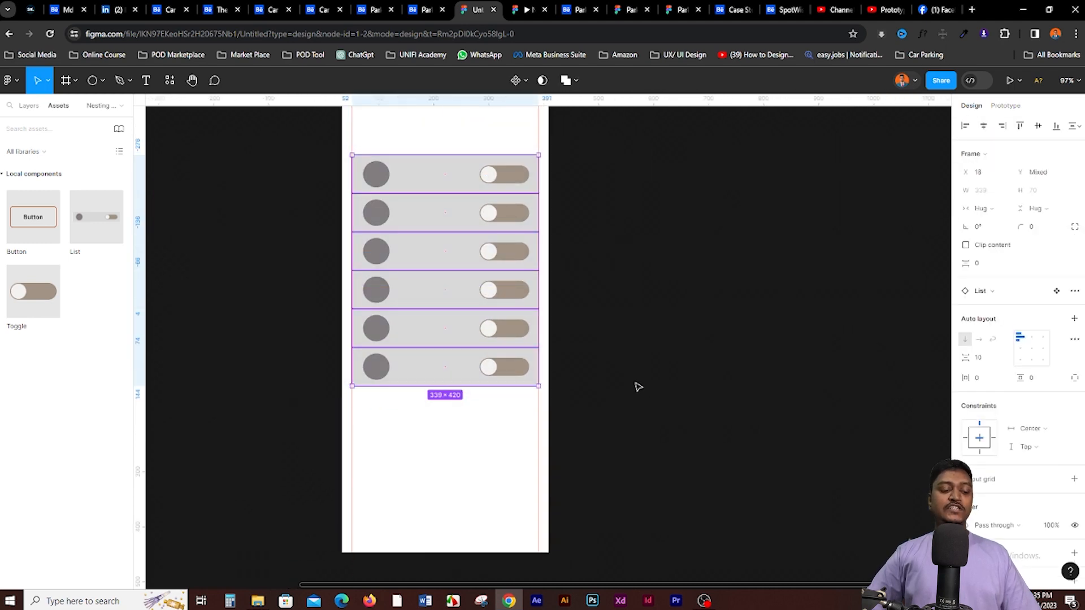
pyautogui.hotkey('shift', 'a')
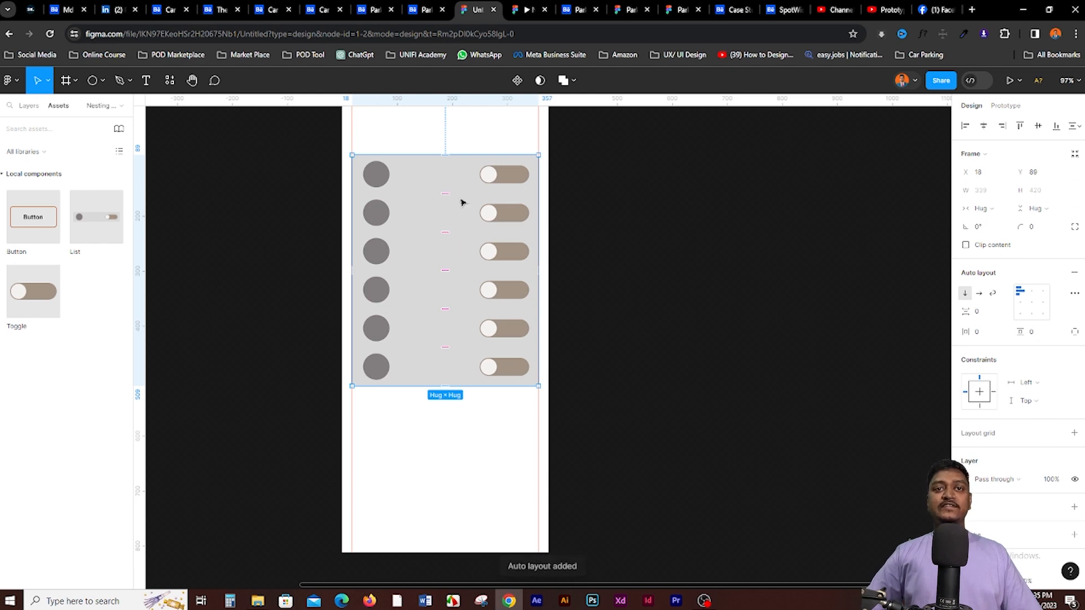
pyautogui.click(479, 417)
pyautogui.click(433, 244)
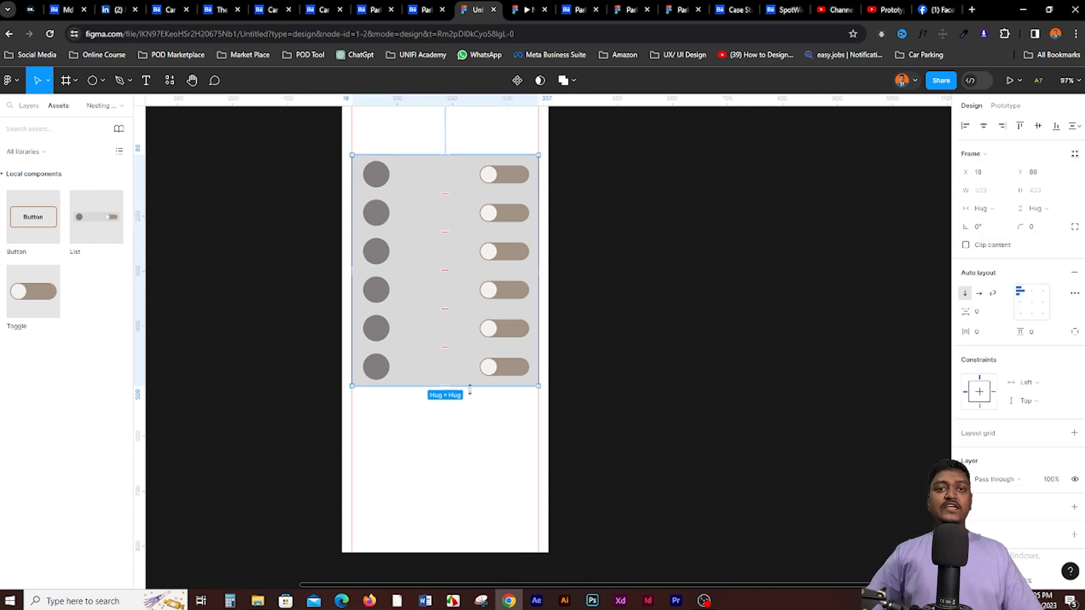
pyautogui.click(482, 413)
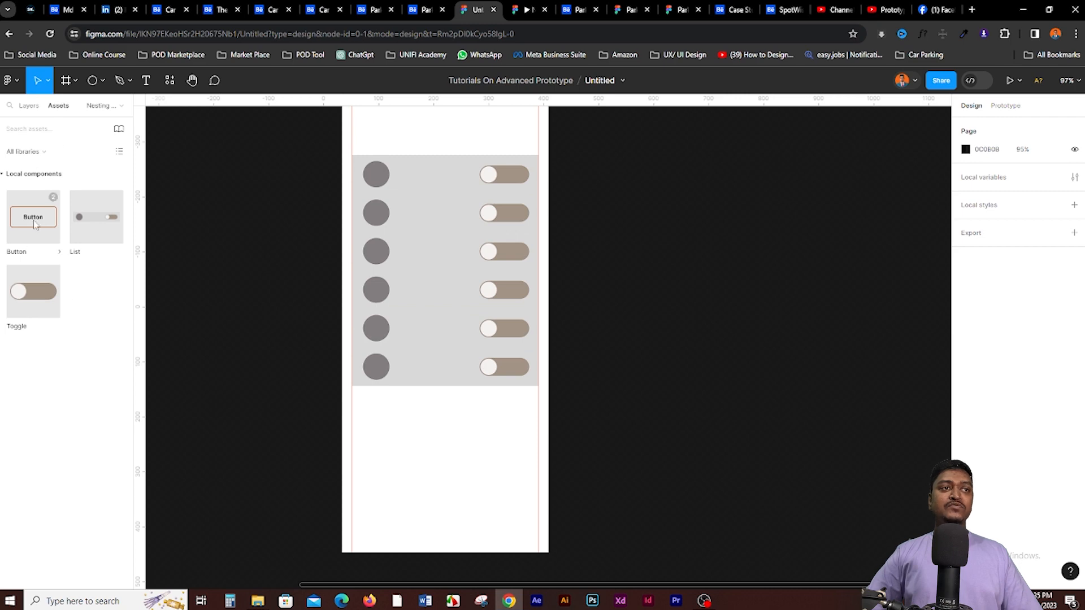
# - Place a Button component instance below the list rows in the Preview frame and change its label to "submit"
pyautogui.moveTo(28, 216); pyautogui.dragTo(485, 422)
pyautogui.doubleClick(490, 421)
pyautogui.doubleClick(490, 422)
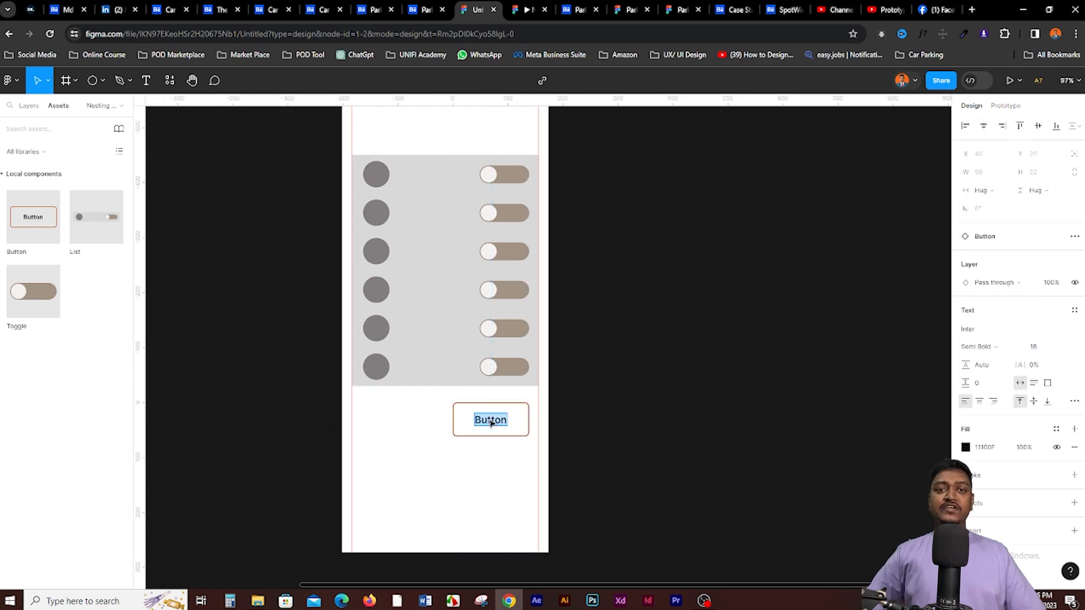
pyautogui.write('submit')
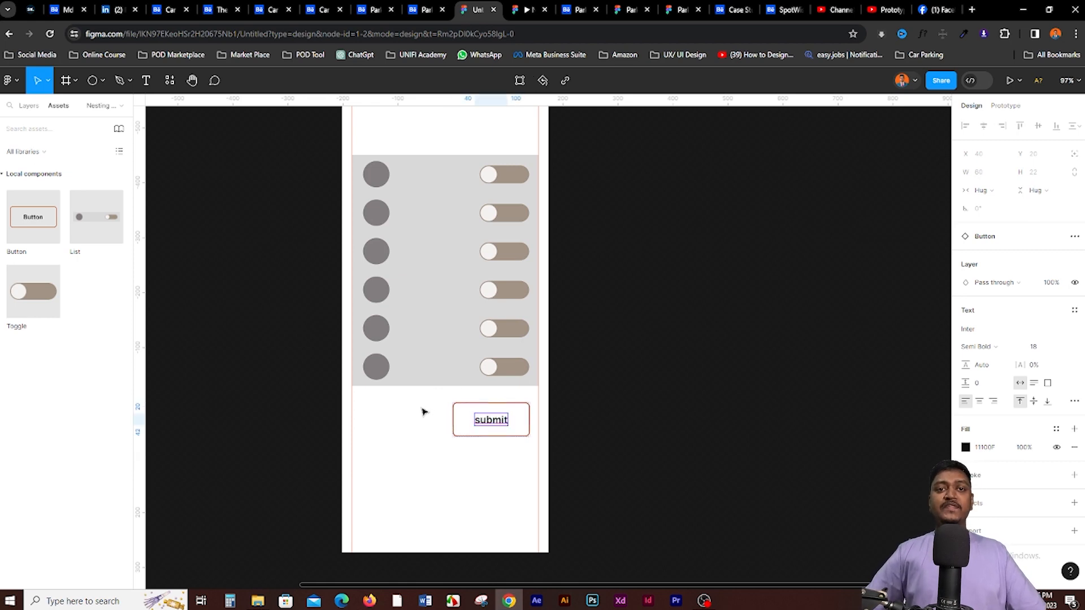
pyautogui.click(417, 444)
# - Combine the submit button and the list stack into one auto layout frame
pyautogui.click(465, 427)
pyautogui.keyDown('shift'); pyautogui.click(443, 352); pyautogui.keyUp('shift')
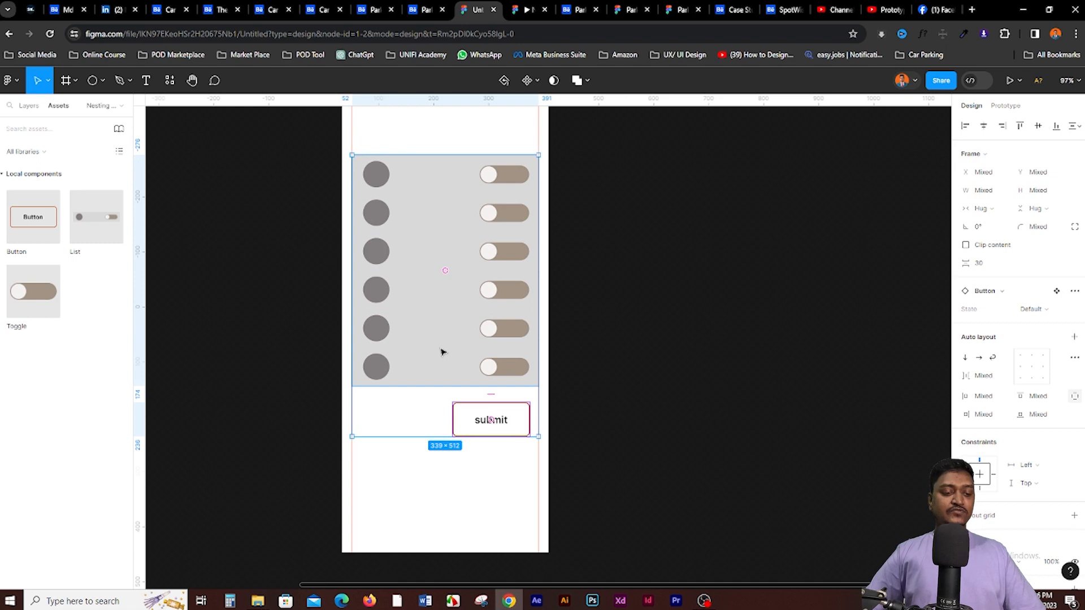
pyautogui.hotkey('shift', 'a')
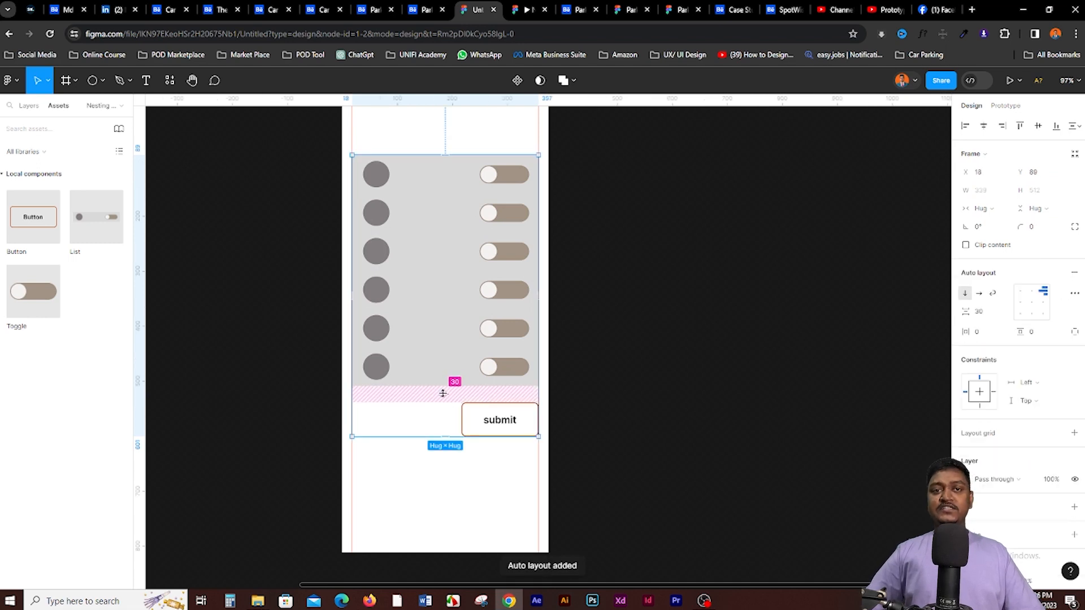
# - Set the new auto layout's item spacing to 16 and its vertical padding to 20
pyautogui.click(986, 317)
pyautogui.write('1')
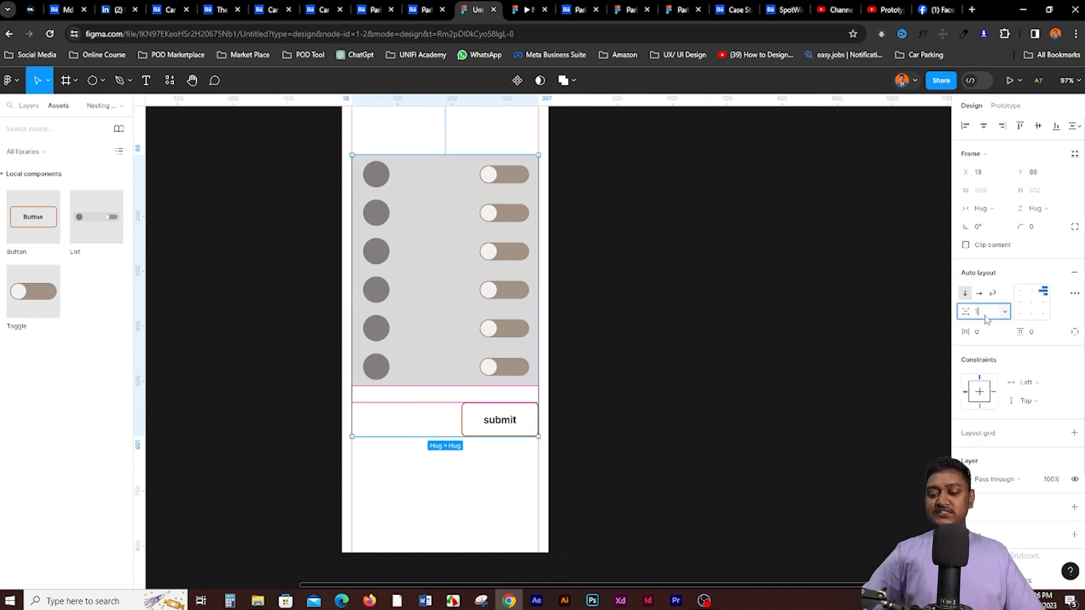
pyautogui.write('6')
pyautogui.press('Return')
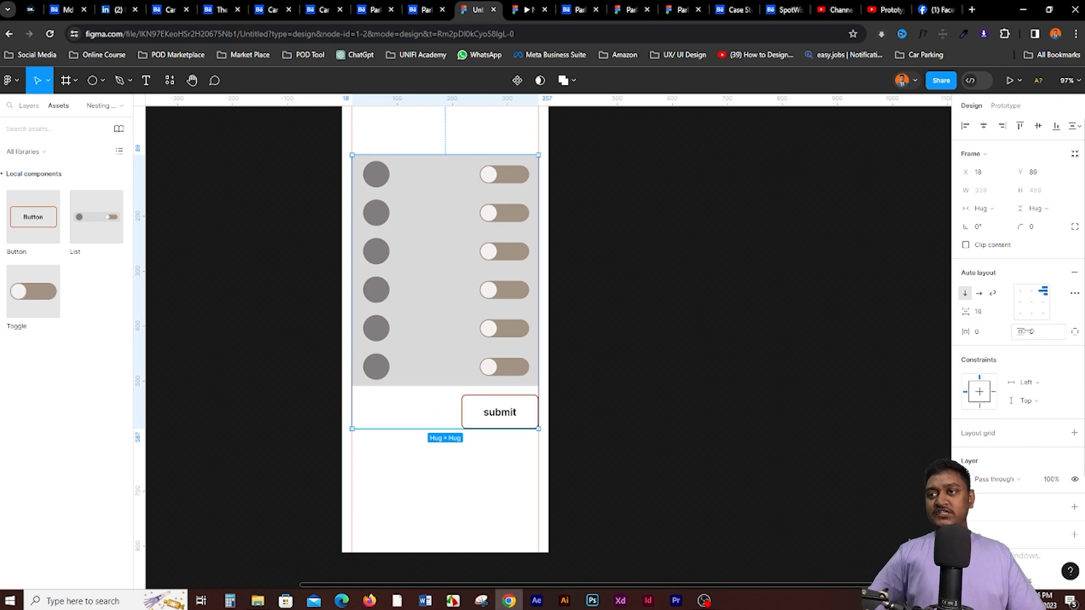
pyautogui.click(1039, 332)
pyautogui.write('20')
pyautogui.press('Return')
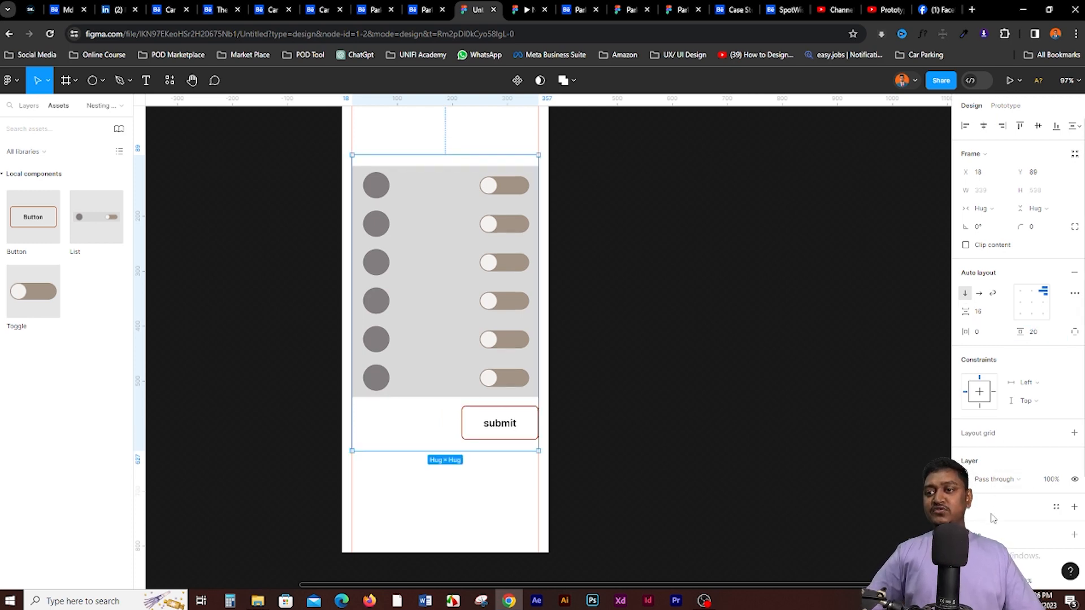
# - Sample the list rows' grey D9D9D9 as the fill of the auto layout frame around the rows and button
pyautogui.scroll(-3, 993, 512)
pyautogui.click(966, 365)
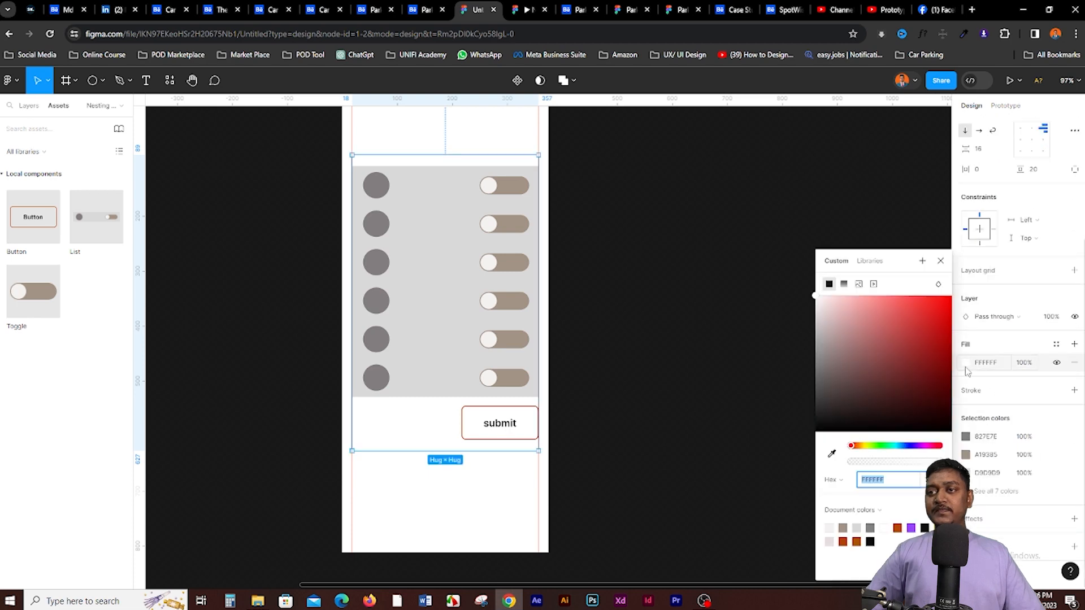
pyautogui.click(832, 453)
pyautogui.click(432, 294)
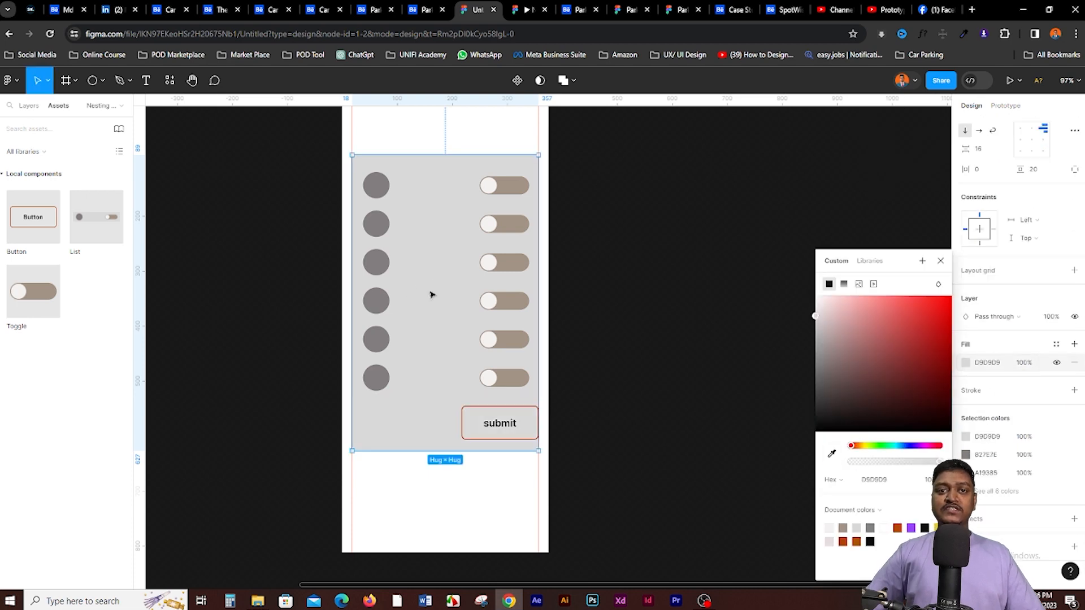
pyautogui.press('Escape')
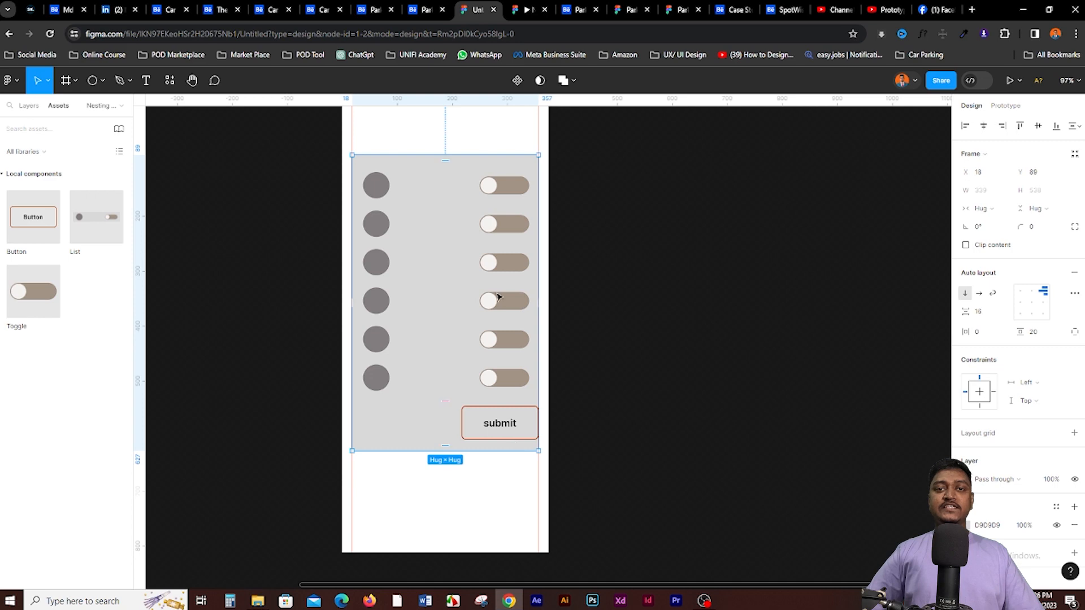
pyautogui.click(479, 471)
pyautogui.scroll(-1, 396, 254)
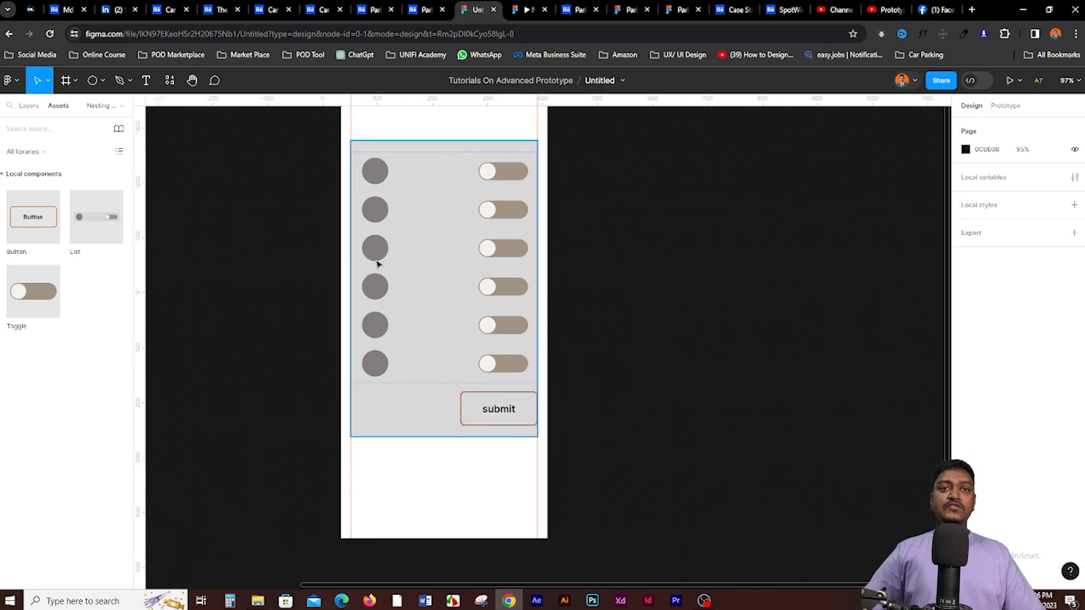
# - Fill the grey circle in the first list row with a photo using the Avatars plugin
pyautogui.scroll(5, 370, 177)
pyautogui.scroll(-3, 402, 184)
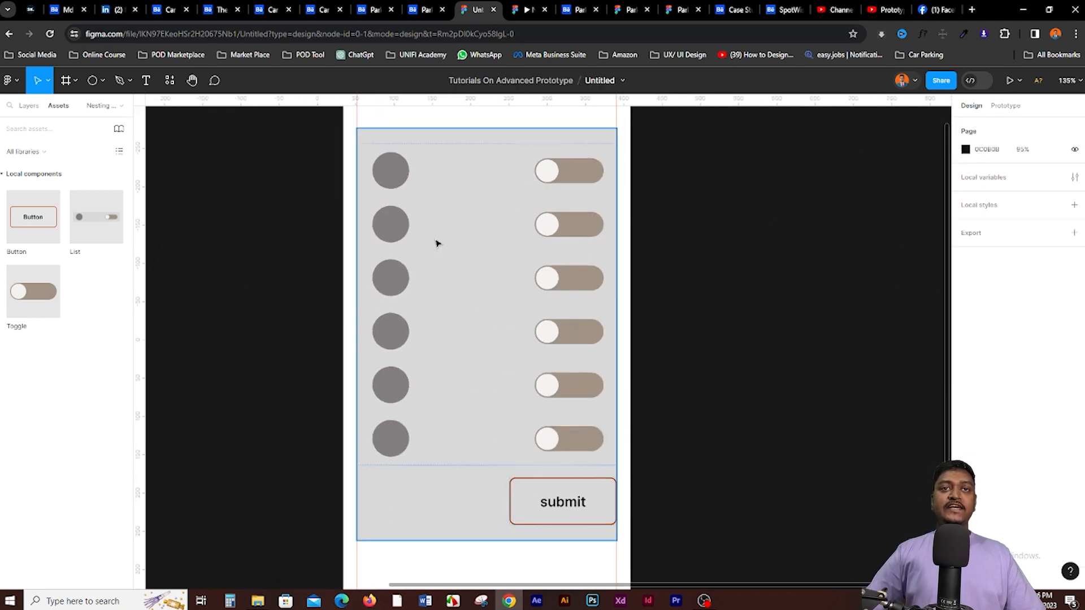
pyautogui.scroll(-1, 438, 224)
pyautogui.click(394, 148)
pyautogui.click(395, 150)
pyautogui.click(395, 150)
pyautogui.click(169, 81)
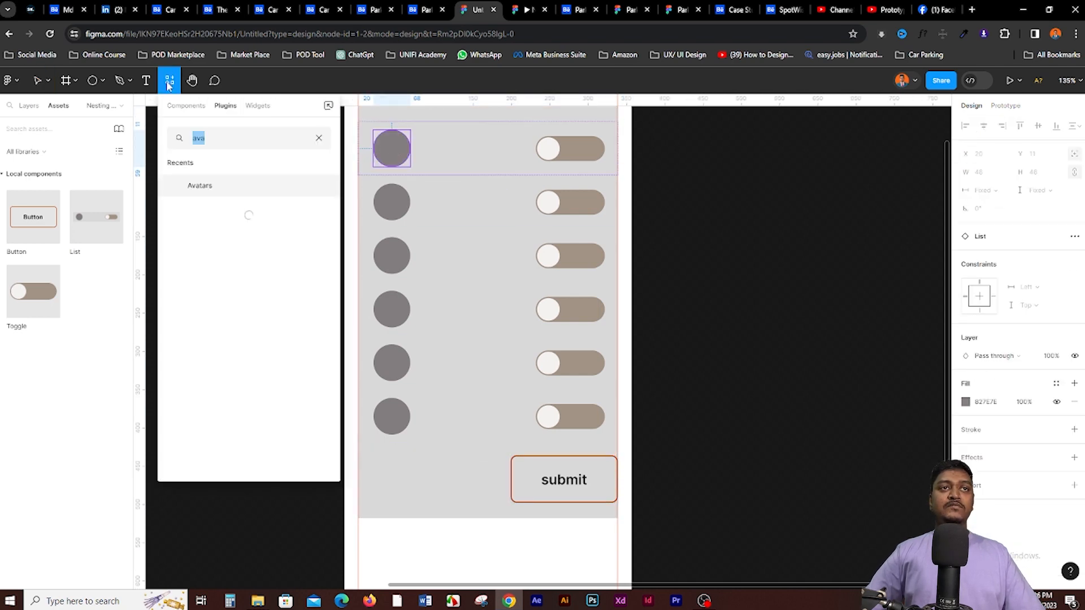
pyautogui.click(222, 191)
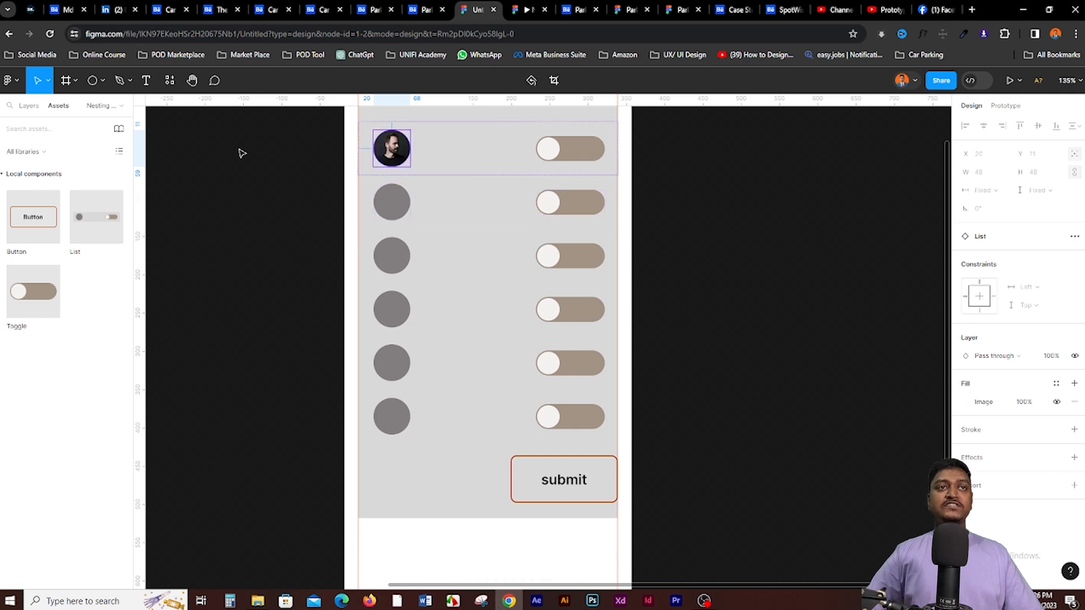
# - Fill the circles in the second and third list rows with photos from the Avatars plugin
pyautogui.click(391, 209)
pyautogui.click(169, 81)
pyautogui.click(219, 186)
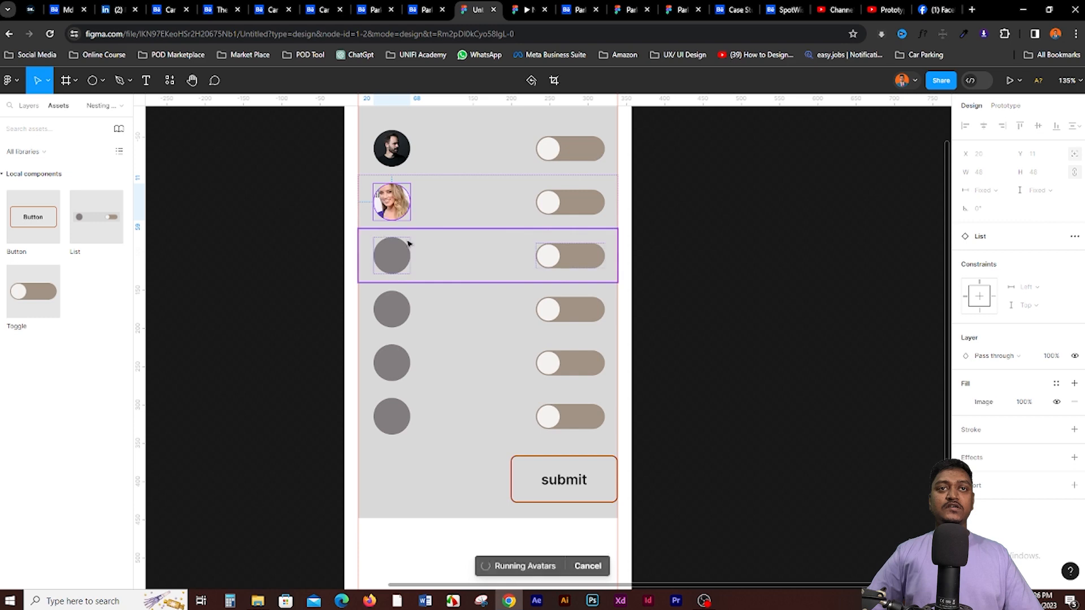
pyautogui.click(399, 258)
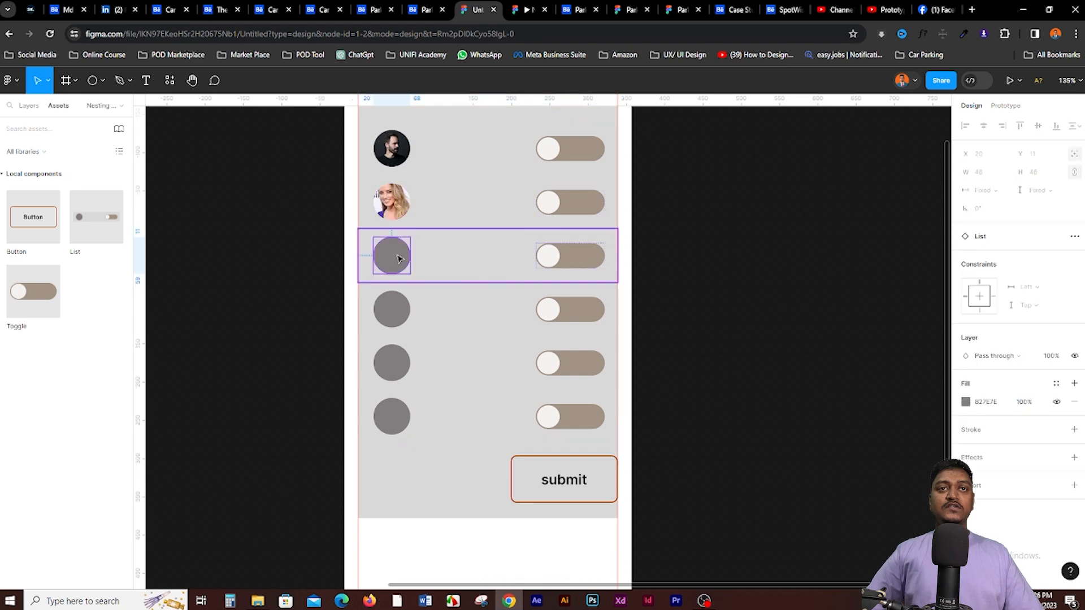
pyautogui.click(170, 81)
pyautogui.click(209, 191)
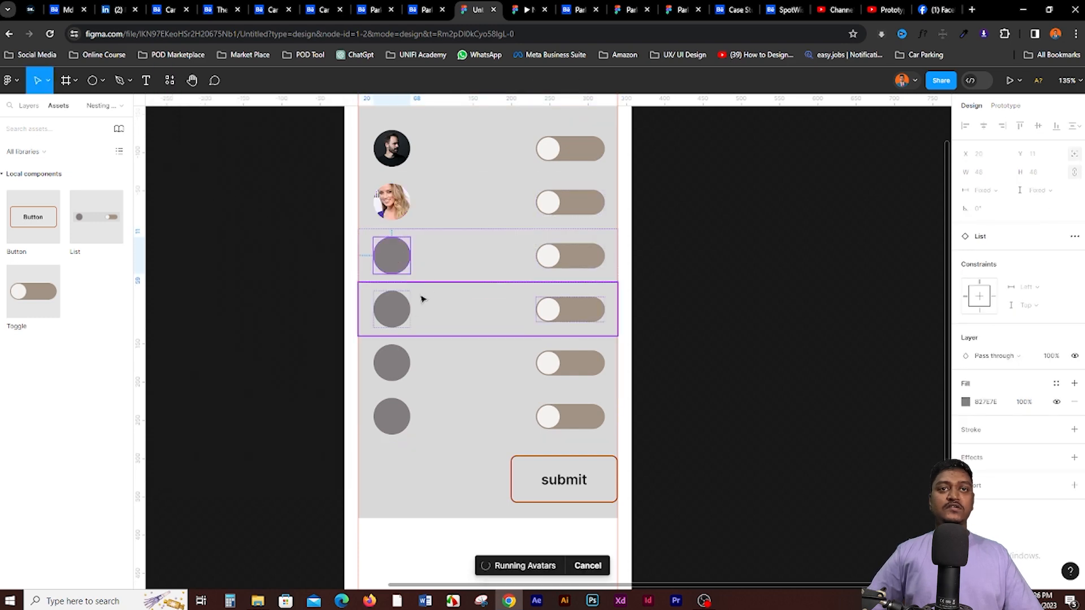
# - Fill the circles in the fourth and fifth list rows with photos from the Avatars plugin
pyautogui.click(395, 313)
pyautogui.click(394, 314)
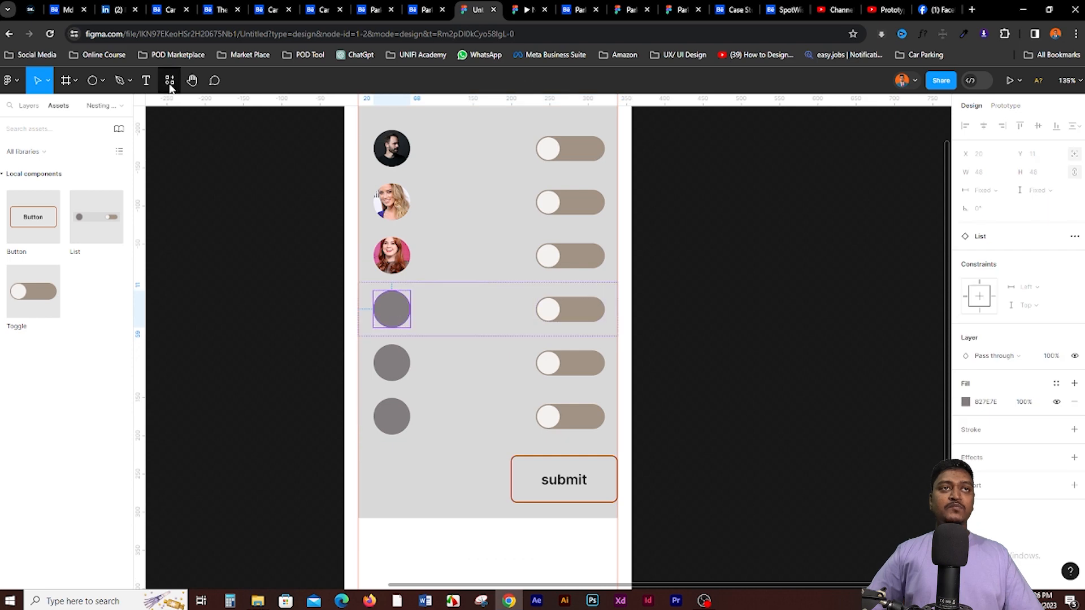
pyautogui.click(169, 81)
pyautogui.click(208, 192)
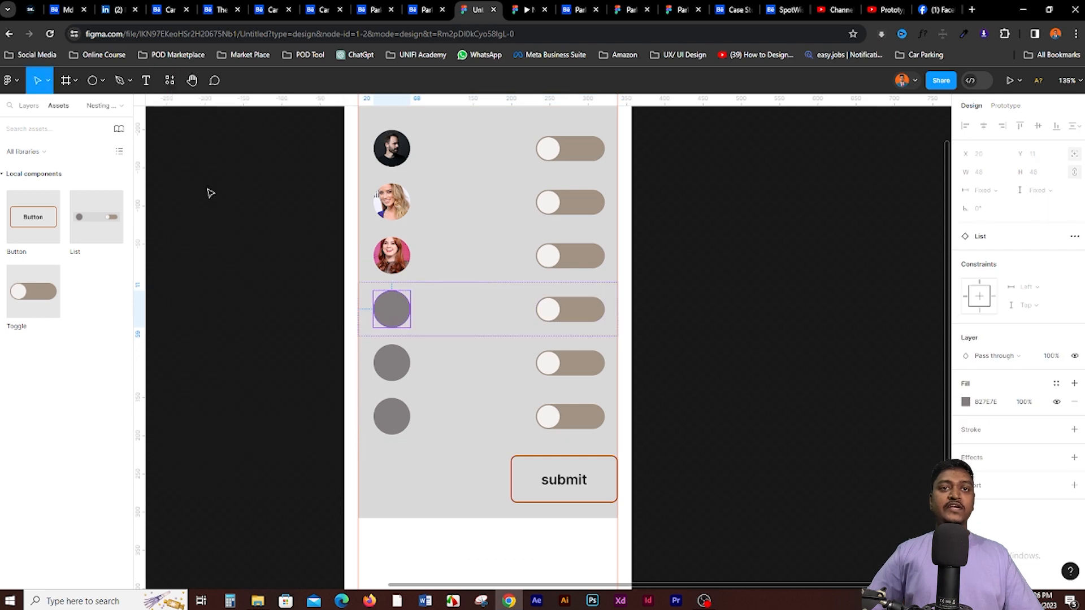
pyautogui.click(389, 364)
pyautogui.click(389, 364)
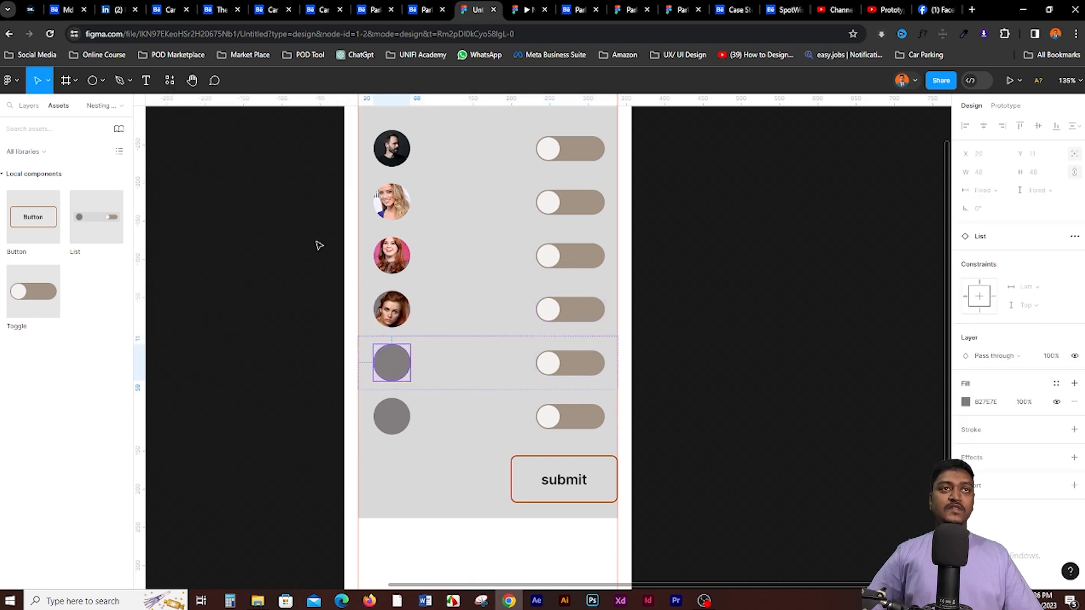
pyautogui.click(169, 81)
pyautogui.click(205, 191)
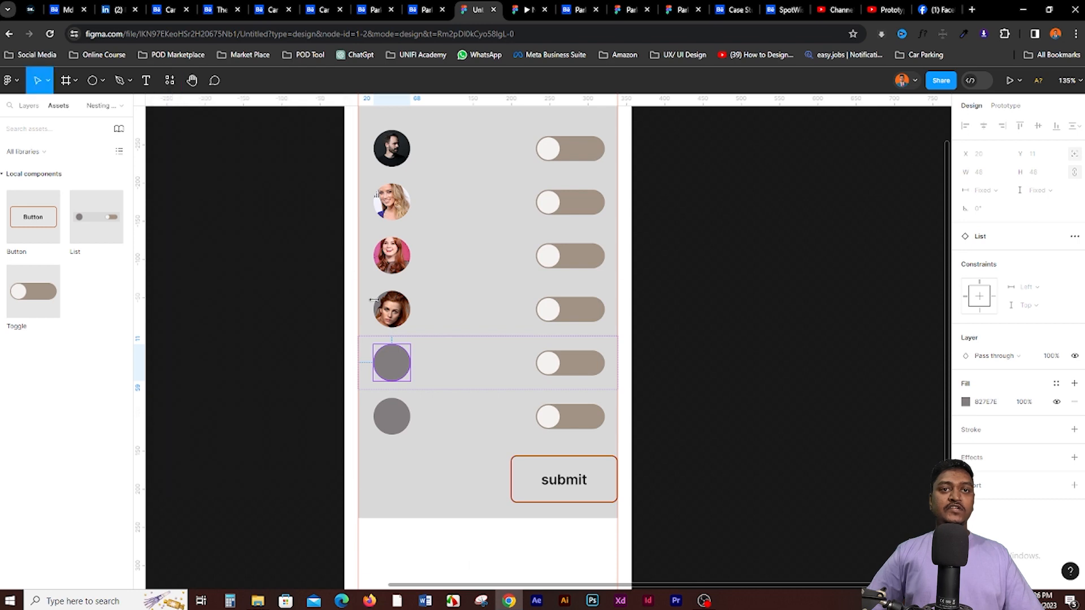
# - Run the Avatars plugin on the circle in the sixth list row and clear the selection
pyautogui.click(399, 417)
pyautogui.click(399, 417)
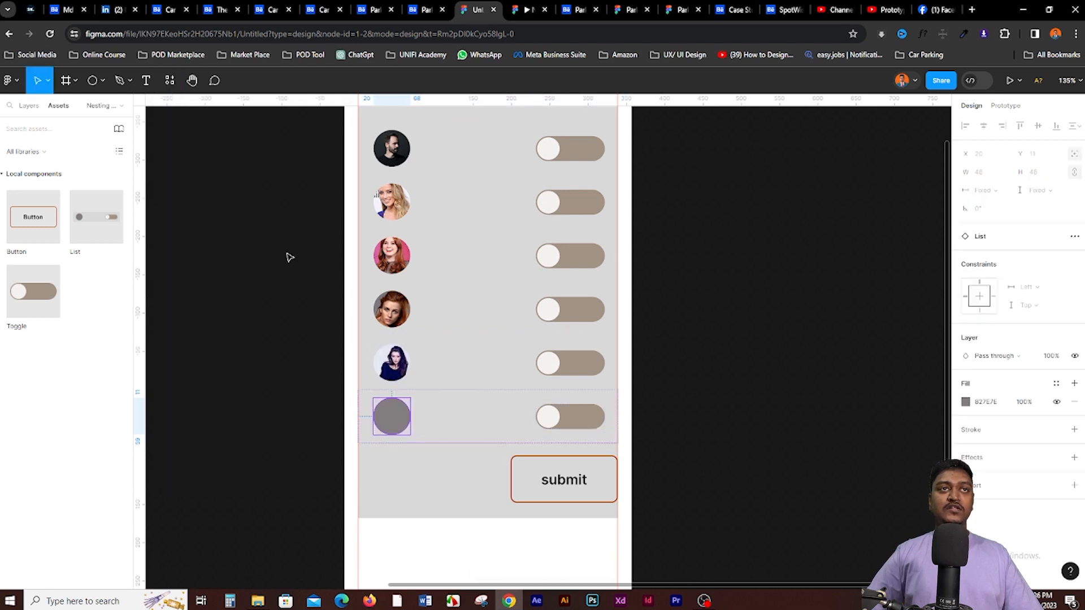
pyautogui.click(169, 80)
pyautogui.click(213, 188)
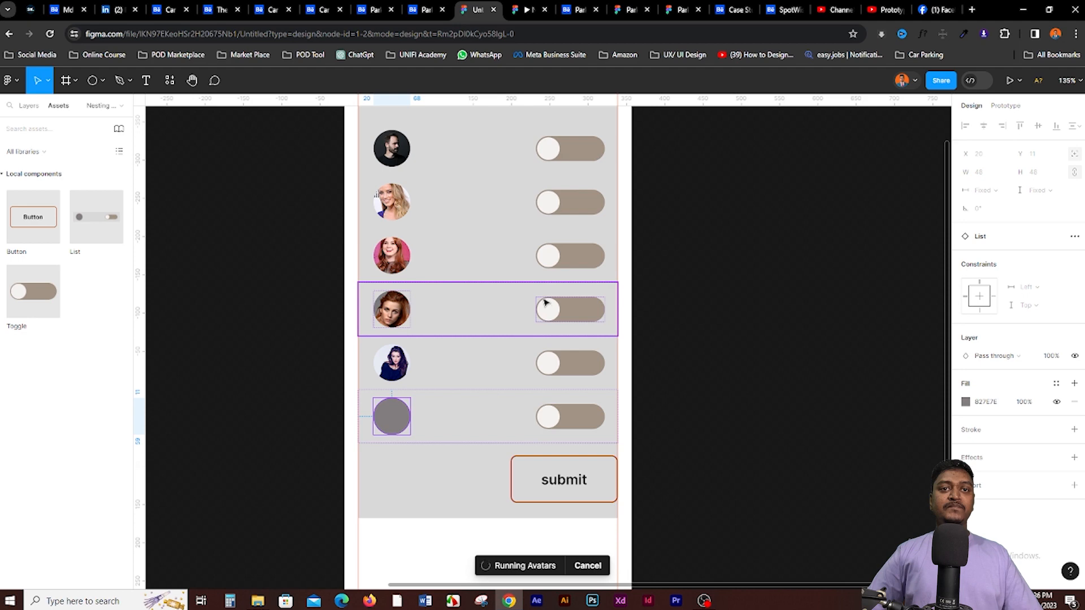
pyautogui.click(300, 310)
# - Add a stroke of weight 1.5 to the grey circle in the main List component
pyautogui.keyDown('ctrl'); pyautogui.scroll(-5, 297, 294); pyautogui.keyUp('ctrl')
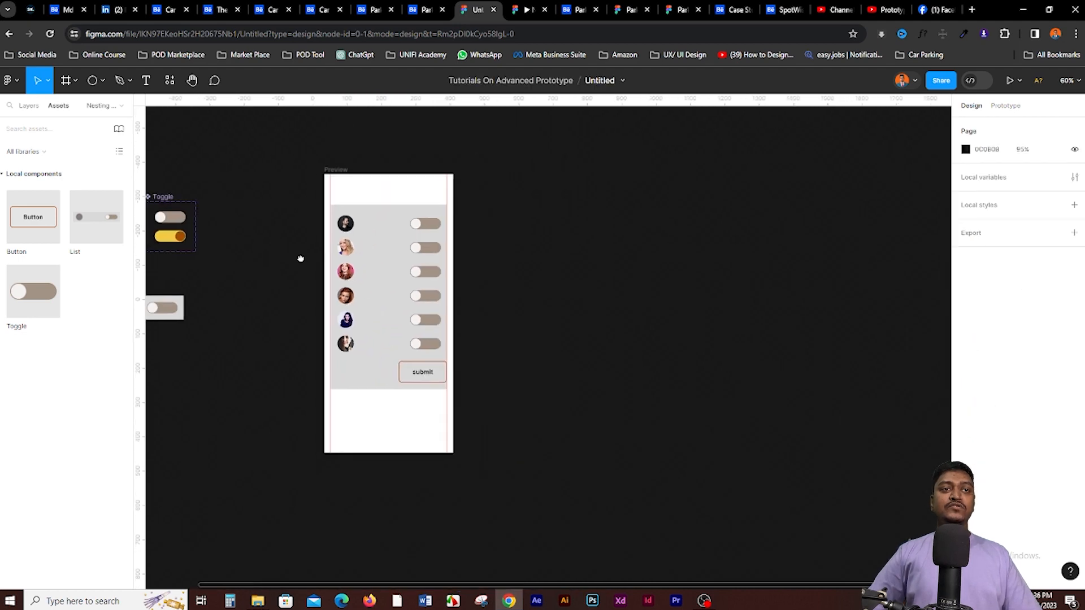
pyautogui.hscroll(-5, 395, 294)
pyautogui.keyDown('ctrl'); pyautogui.scroll(6, 447, 353); pyautogui.keyUp('ctrl')
pyautogui.click(412, 363)
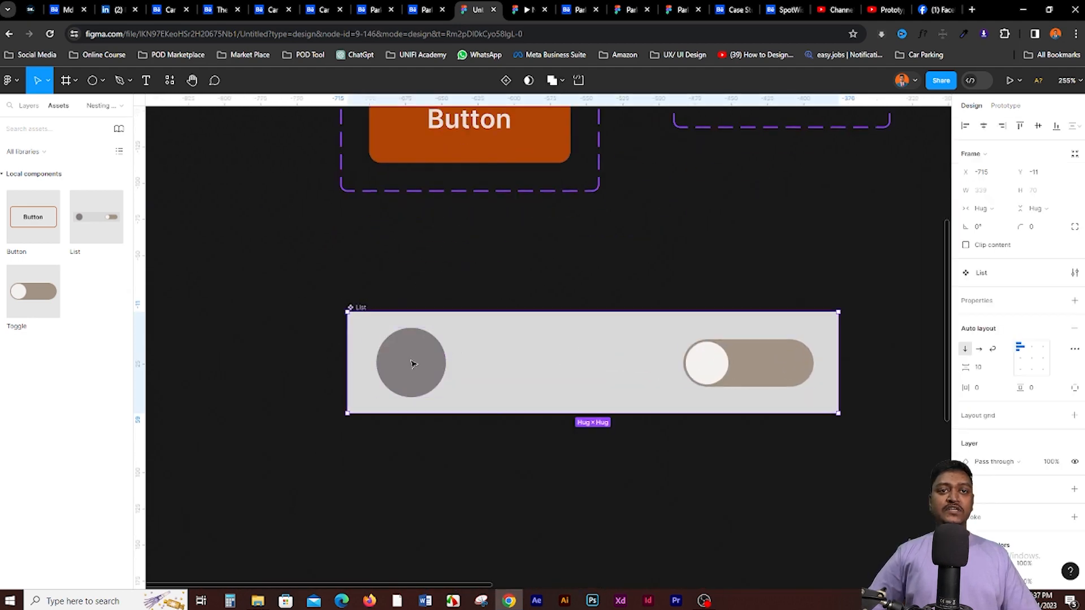
pyautogui.click(412, 364)
pyautogui.click(995, 456)
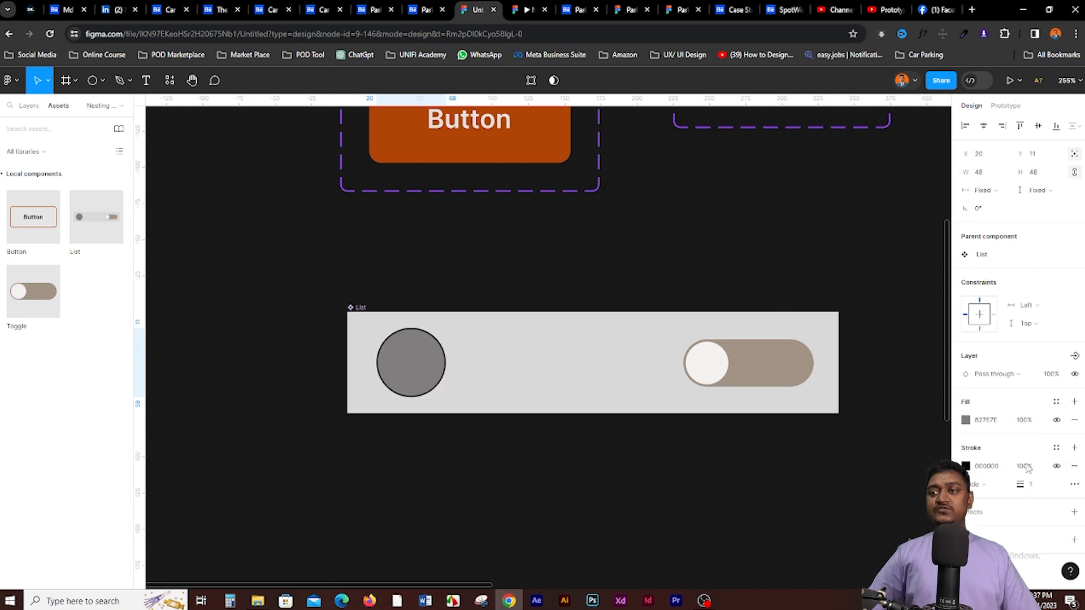
pyautogui.write('1.5')
pyautogui.press('Return')
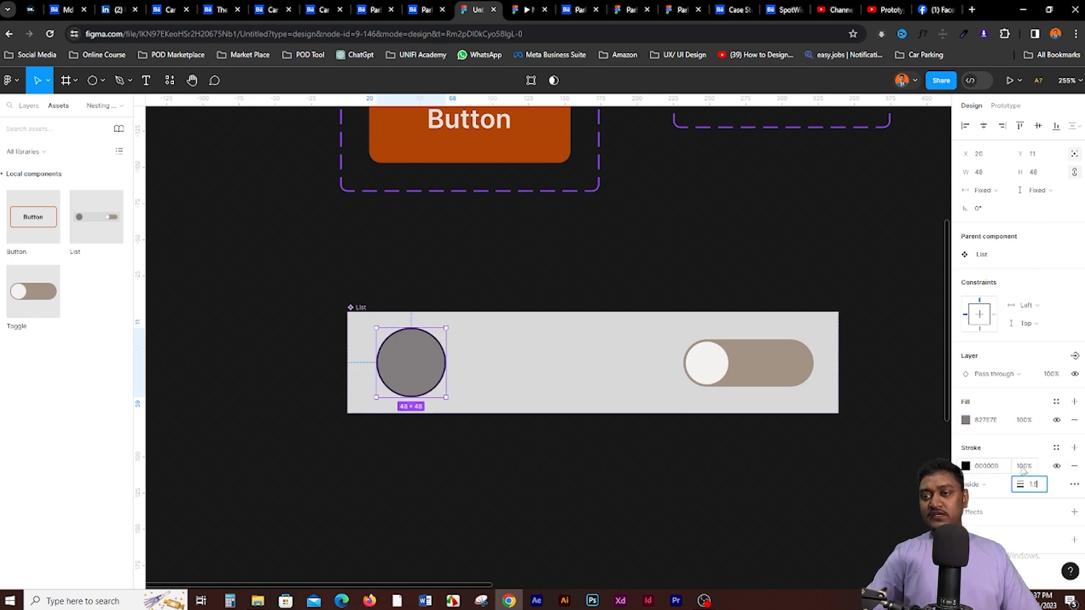
pyautogui.click(965, 420)
pyautogui.moveTo(835, 374); pyautogui.dragTo(828, 421)
pyautogui.hotkey('ctrl', 'z')
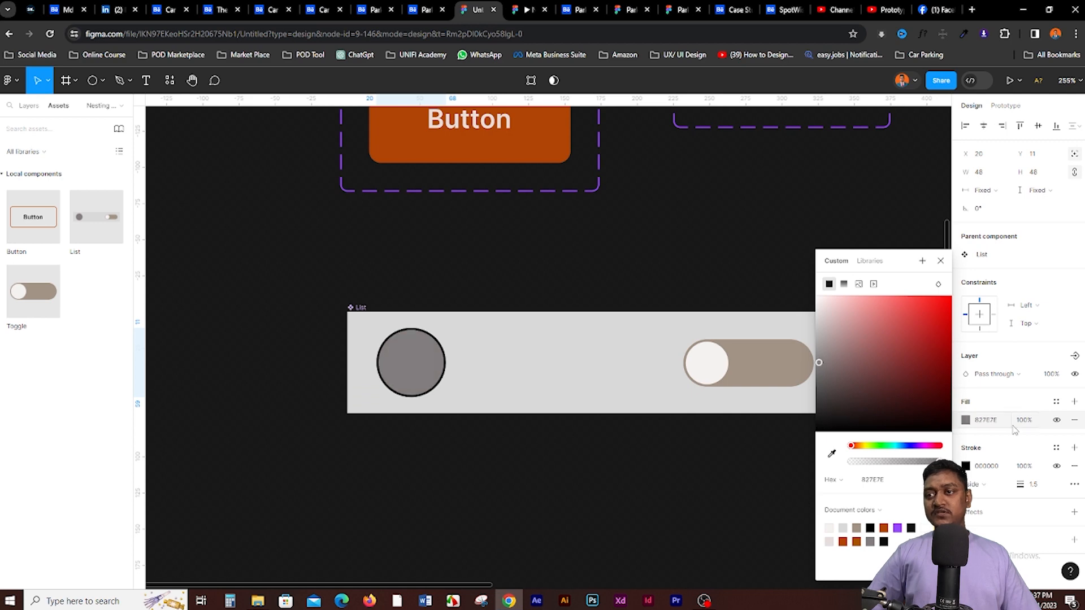
# - Recolour the stroke of the circle in the main List component to a near-black grey, about 1E1C1C, and deselect it
pyautogui.click(965, 466)
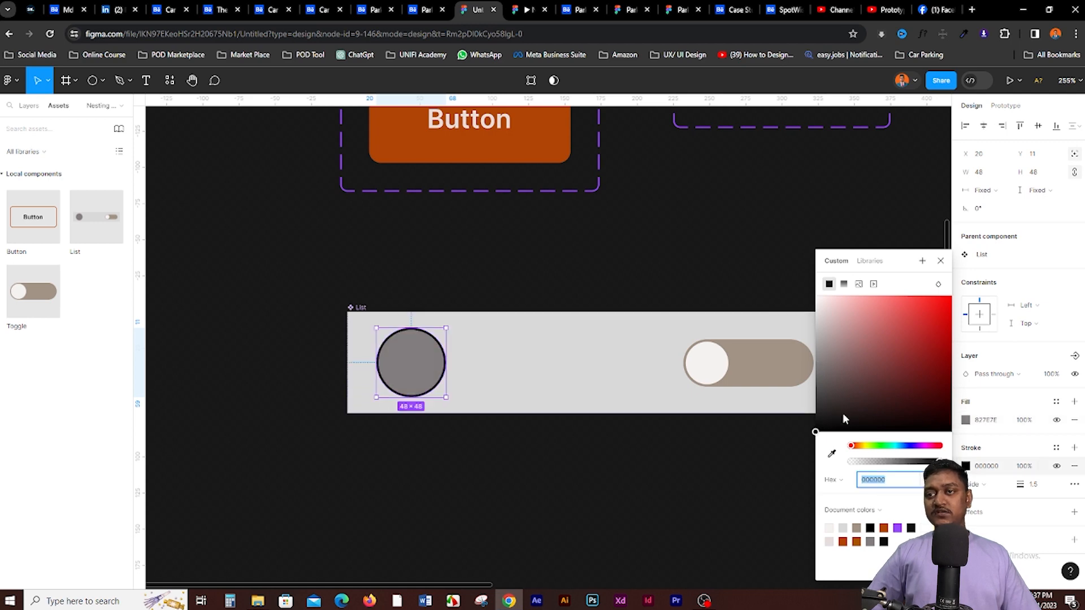
pyautogui.moveTo(844, 418); pyautogui.dragTo(827, 422)
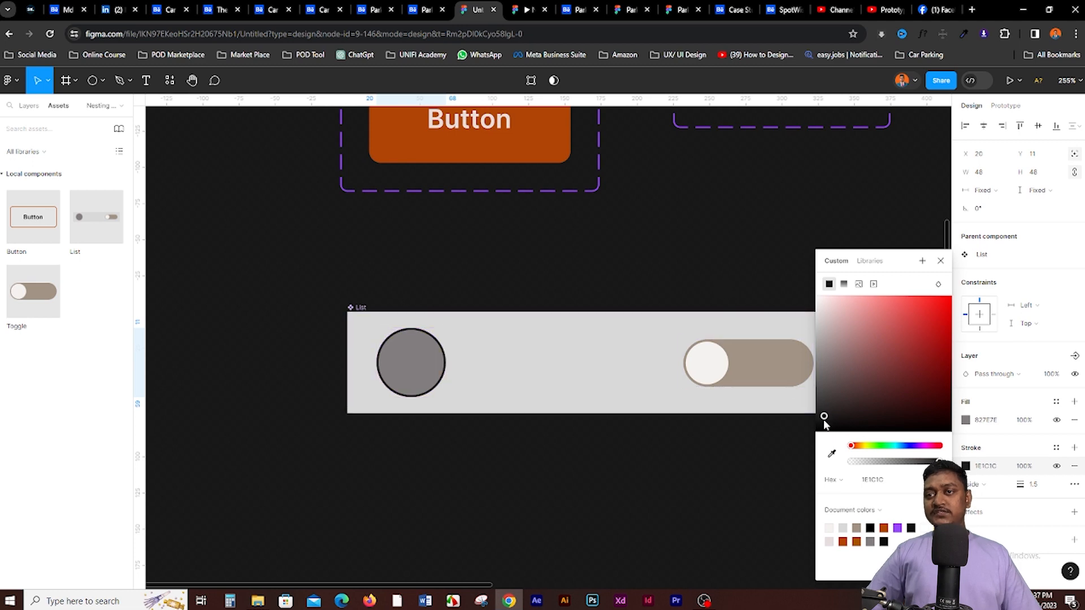
pyautogui.click(715, 285)
pyautogui.scroll(-5, 715, 286)
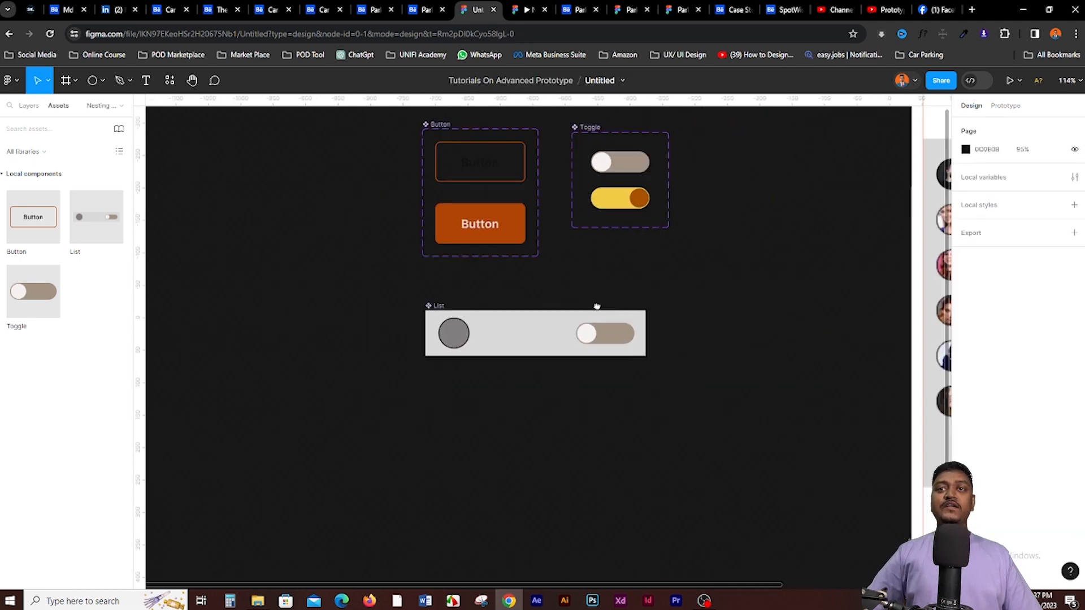
# - Inspect the outlined avatars in the Preview frame, select that frame and run it as a prototype
pyautogui.hscroll(8, 680, 308)
pyautogui.scroll(5, 676, 223)
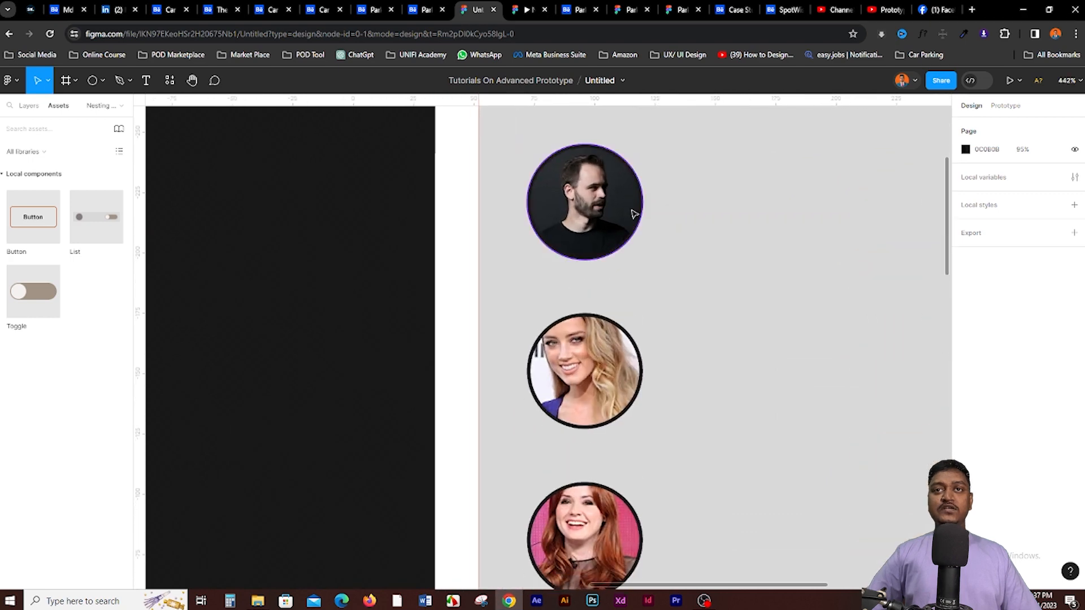
pyautogui.scroll(-6, 635, 213)
pyautogui.moveTo(690, 283); pyautogui.dragTo(463, 246)
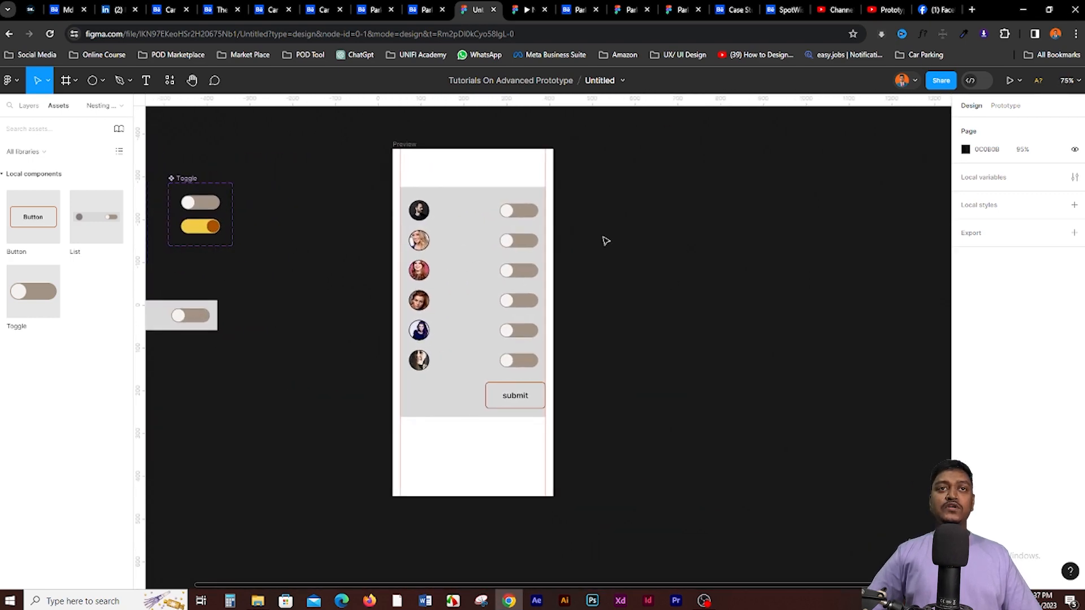
pyautogui.scroll(1, 508, 209)
pyautogui.click(406, 161)
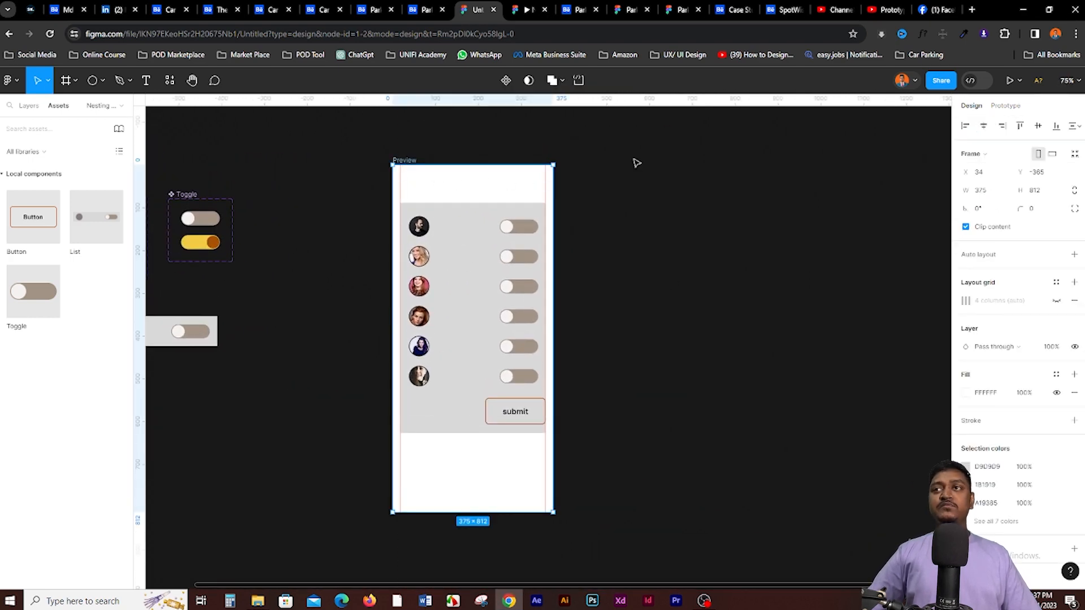
pyautogui.click(1012, 80)
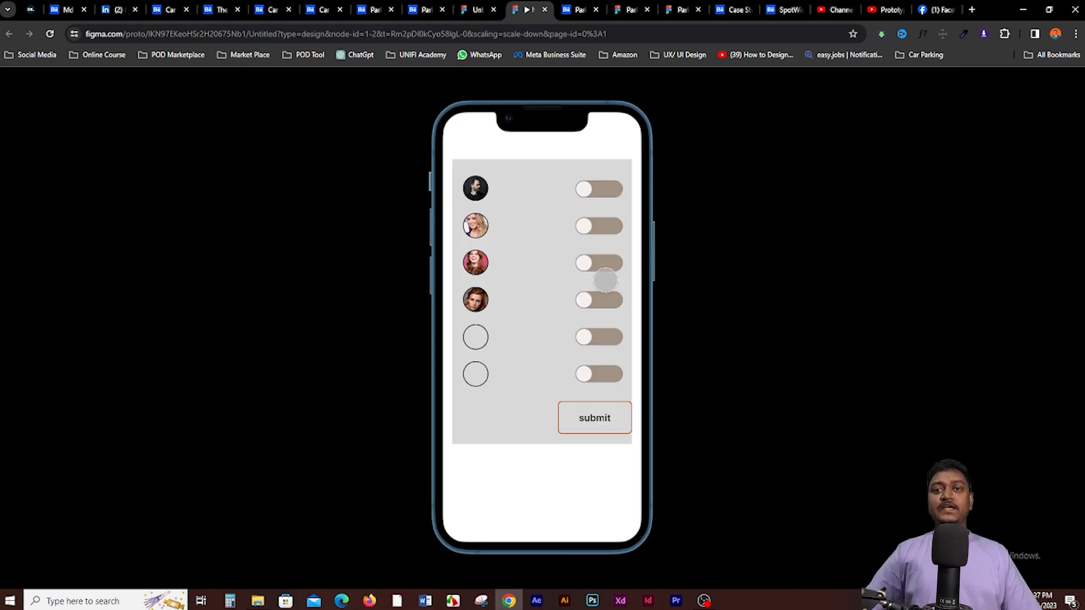
# - Switch on the toggles in the first, third and fifth rows of the prototype and try the submit button
pyautogui.moveTo(586, 189); pyautogui.dragTo(632, 189)
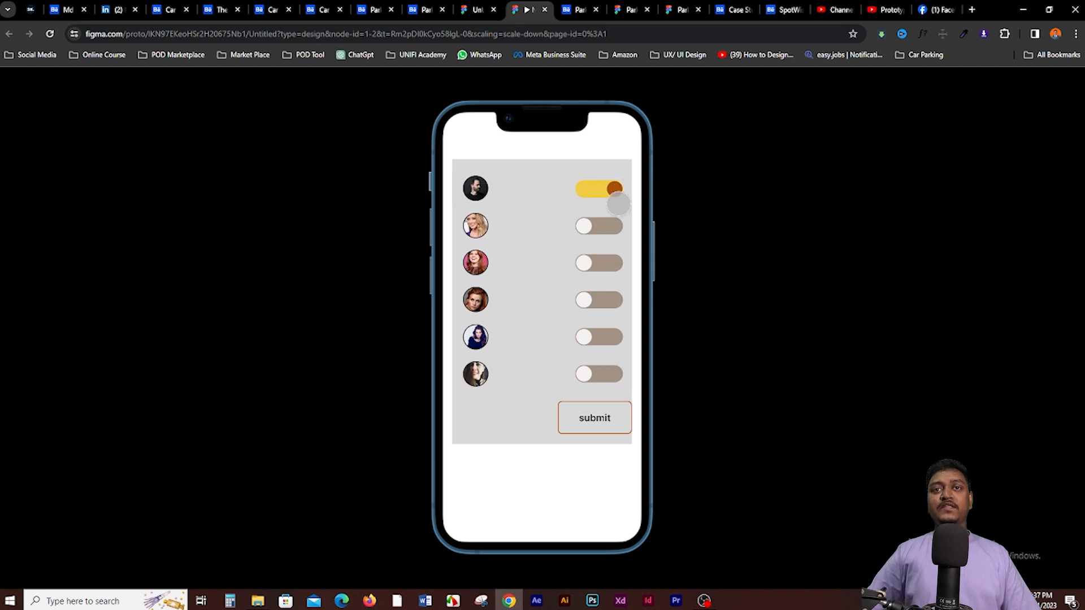
pyautogui.moveTo(582, 262); pyautogui.dragTo(638, 262)
pyautogui.moveTo(581, 337); pyautogui.dragTo(656, 334)
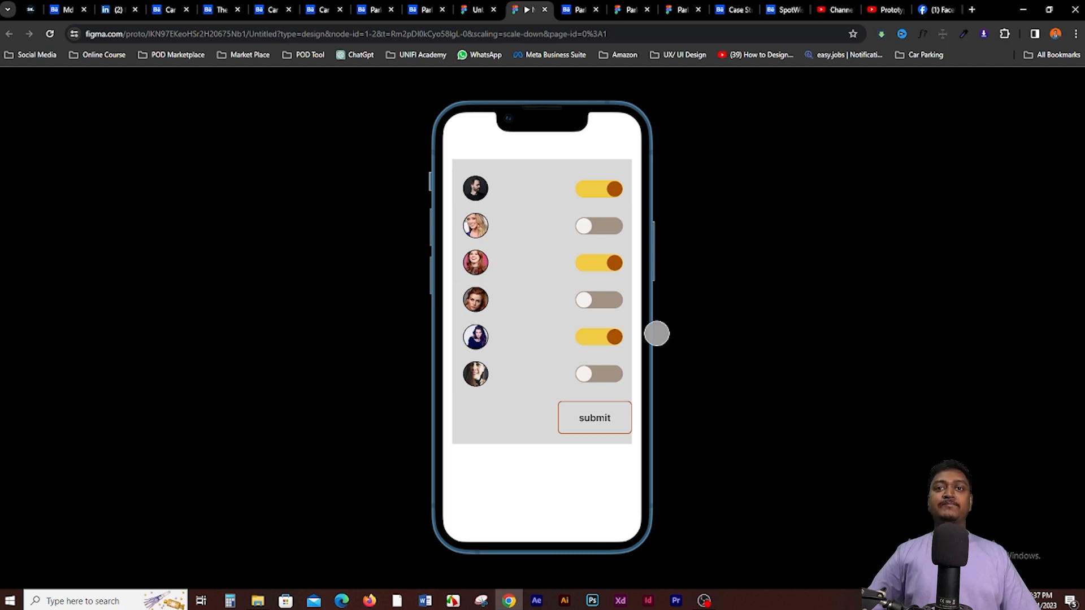
pyautogui.click(604, 418)
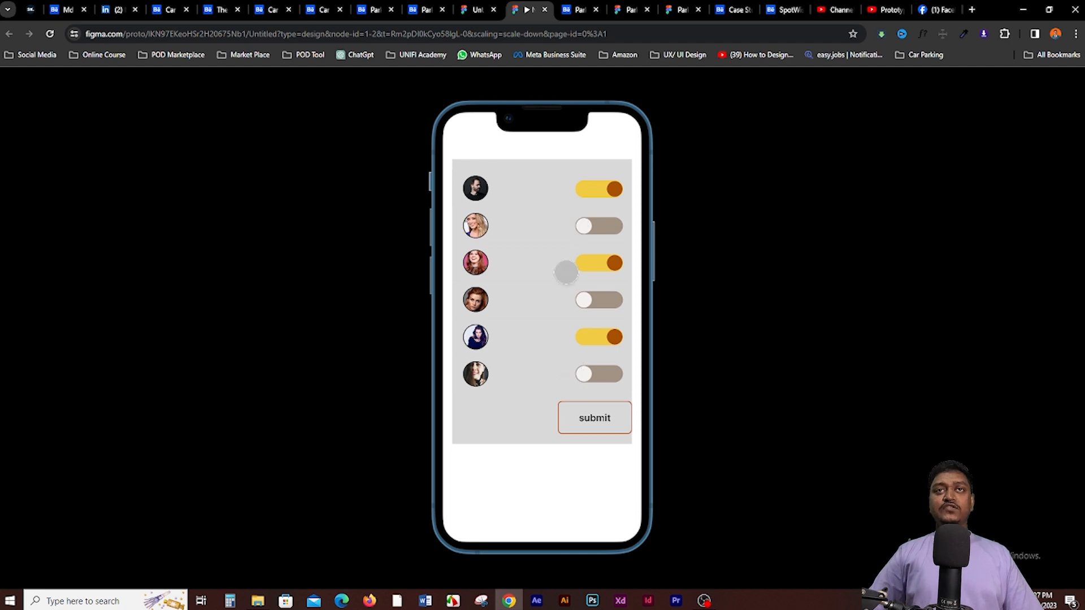
# - Return to the design file, select the main List component and compare it with the rows in the Preview frame
pyautogui.click(479, 9)
pyautogui.moveTo(344, 250); pyautogui.dragTo(581, 275)
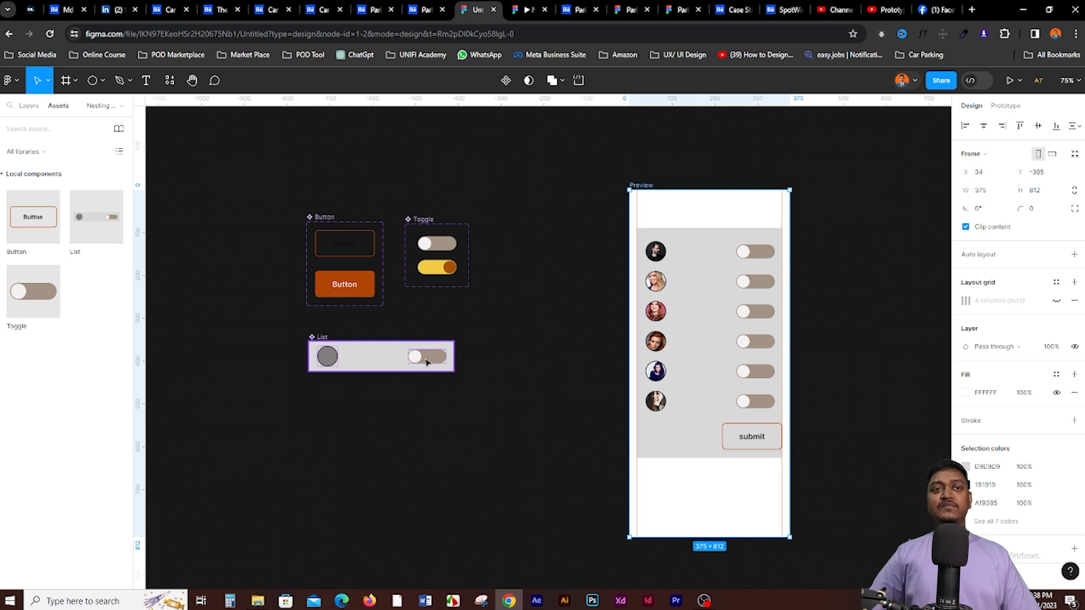
pyautogui.click(463, 376)
pyautogui.click(331, 339)
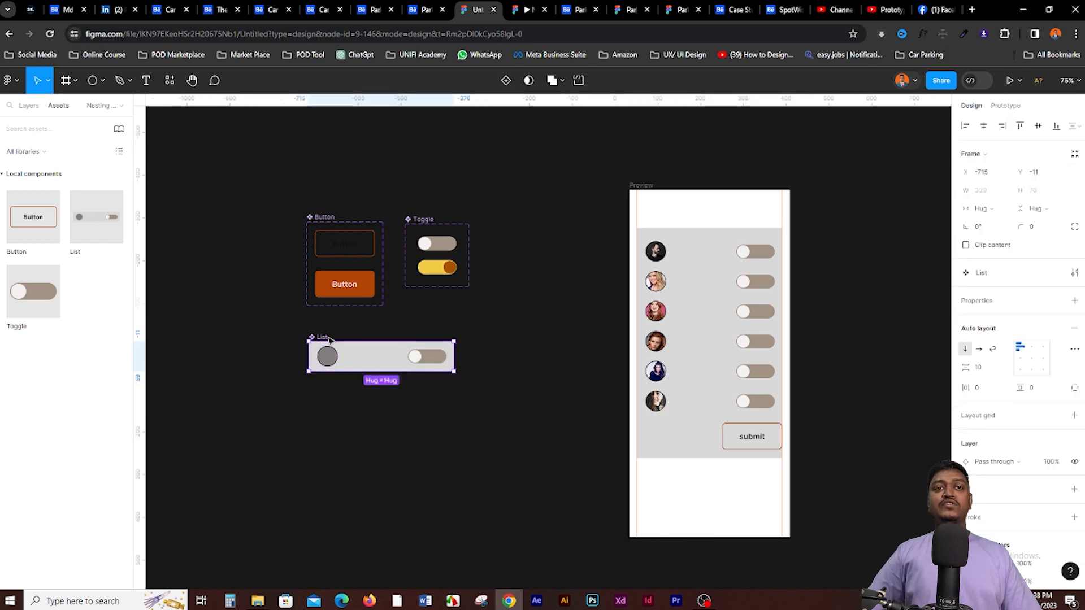
pyautogui.hscroll(5, 337, 313)
pyautogui.scroll(-1, 337, 313)
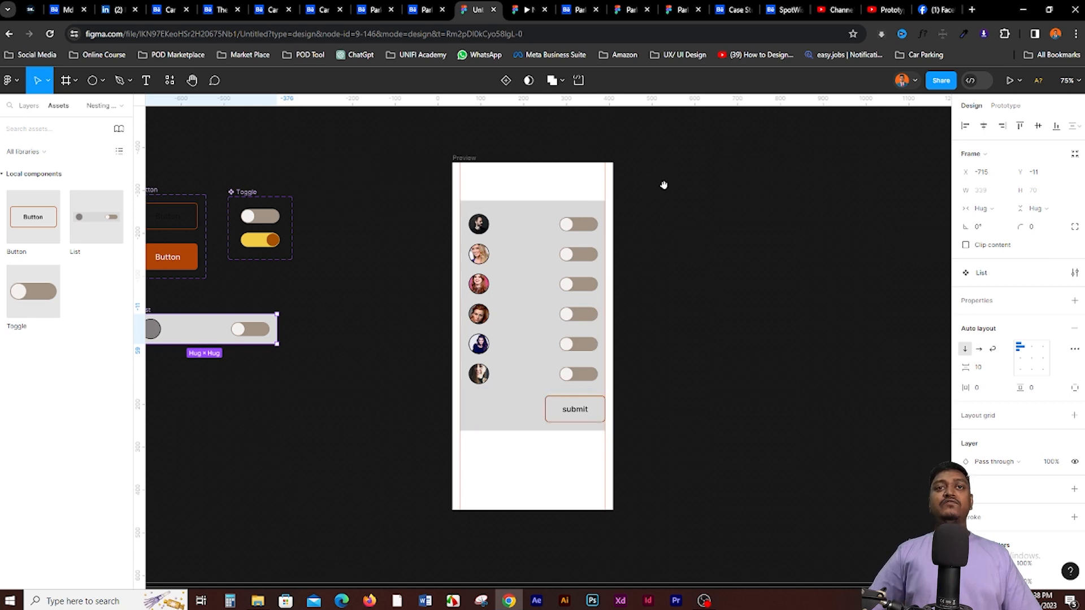
pyautogui.hscroll(3, 663, 184)
# - Go back to the running prototype and switch off the toggles in the first, third and fifth rows
pyautogui.click(534, 4)
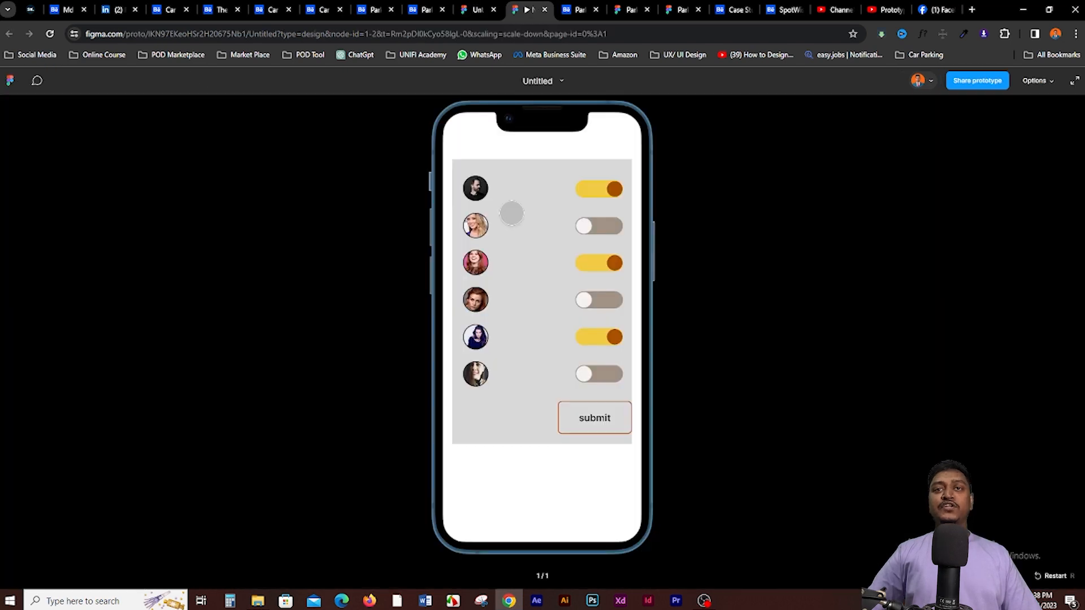
pyautogui.click(614, 190)
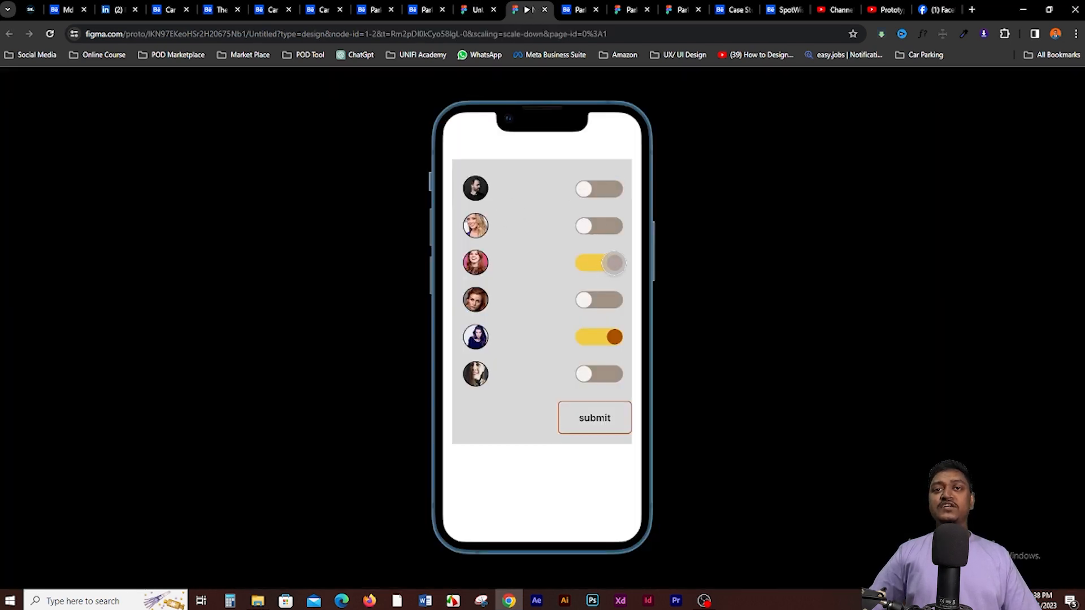
pyautogui.click(614, 262)
pyautogui.click(614, 299)
pyautogui.click(614, 337)
# - Switch on the toggles in all six rows of the prototype and test the submit button
pyautogui.click(585, 374)
pyautogui.click(581, 338)
pyautogui.click(579, 300)
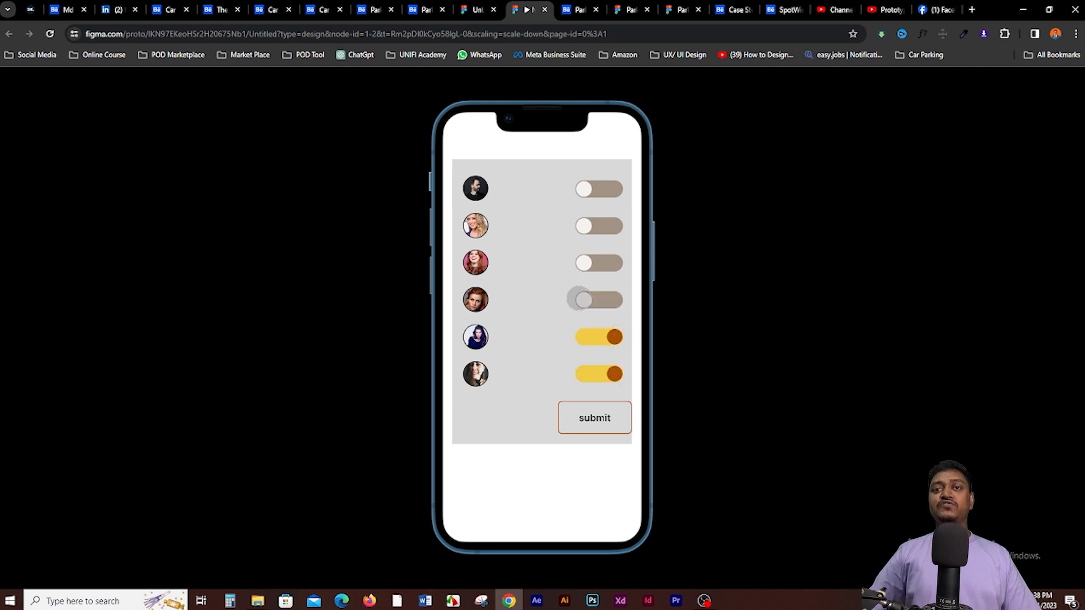
pyautogui.click(587, 225)
pyautogui.click(586, 189)
pyautogui.click(585, 262)
pyautogui.click(583, 299)
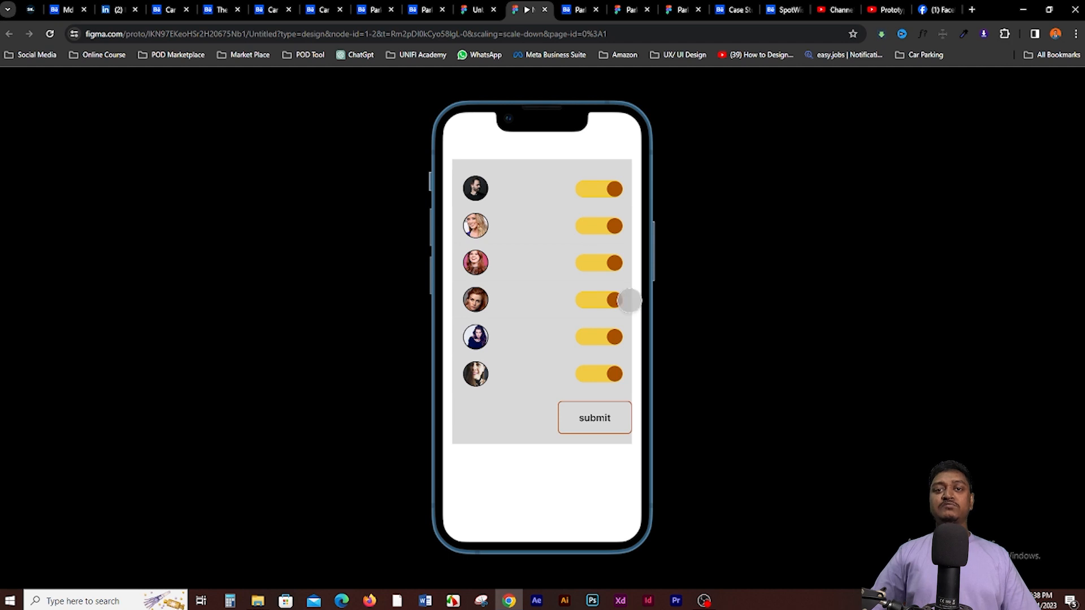
pyautogui.click(593, 417)
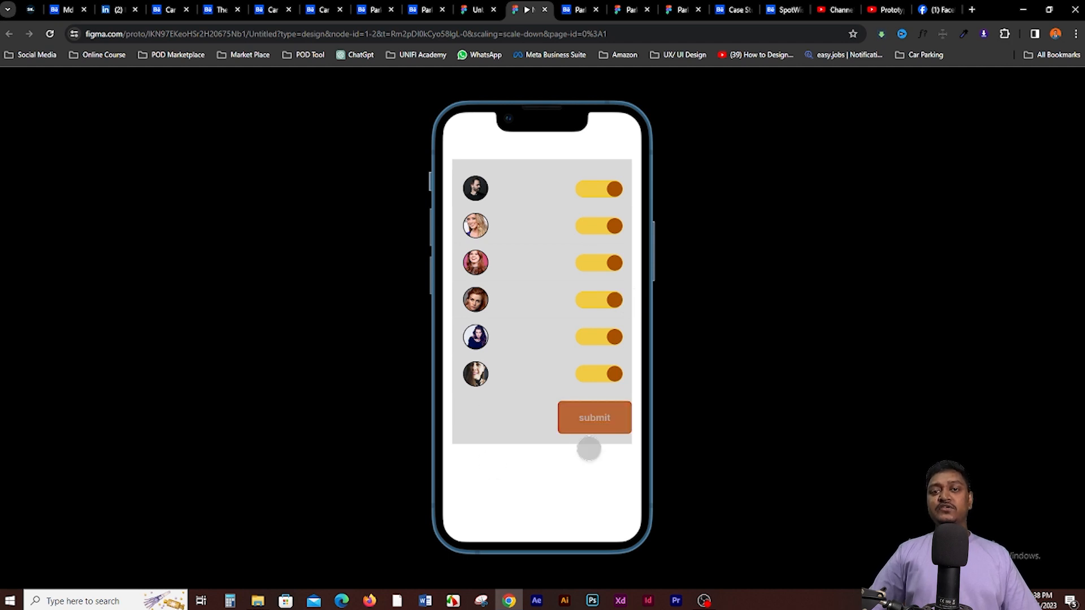
pyautogui.click(594, 419)
# - Return to the design file and review the Button, Toggle and List components alongside the Preview frame
pyautogui.hotkey('ctrl', 'shift', 'Tab')
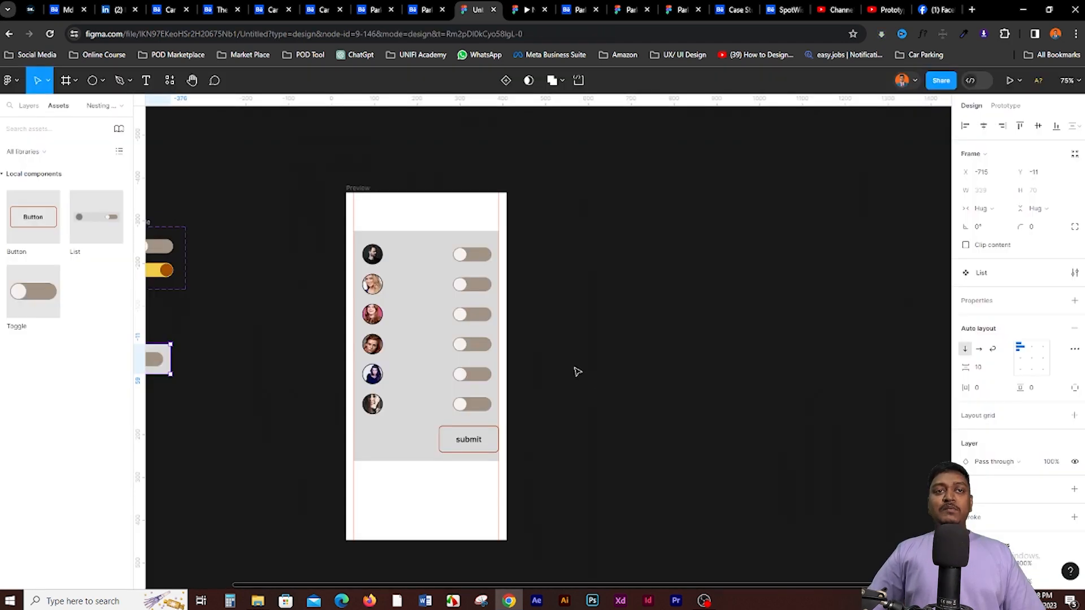
pyautogui.scroll(-4, 531, 351)
pyautogui.scroll(5, 447, 273)
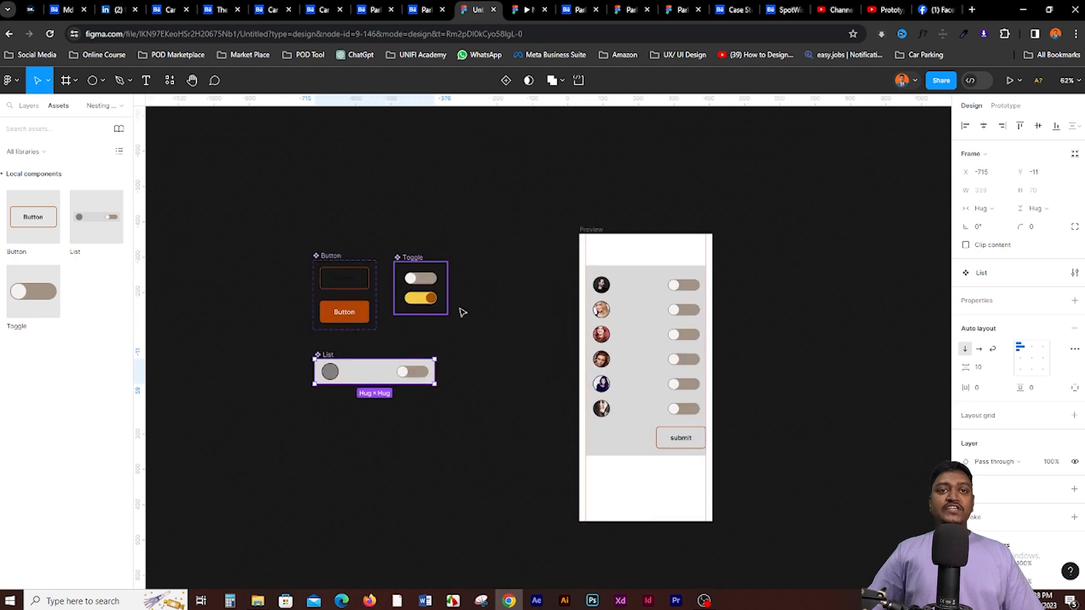
pyautogui.scroll(-2, 486, 316)
pyautogui.scroll(-3, 492, 322)
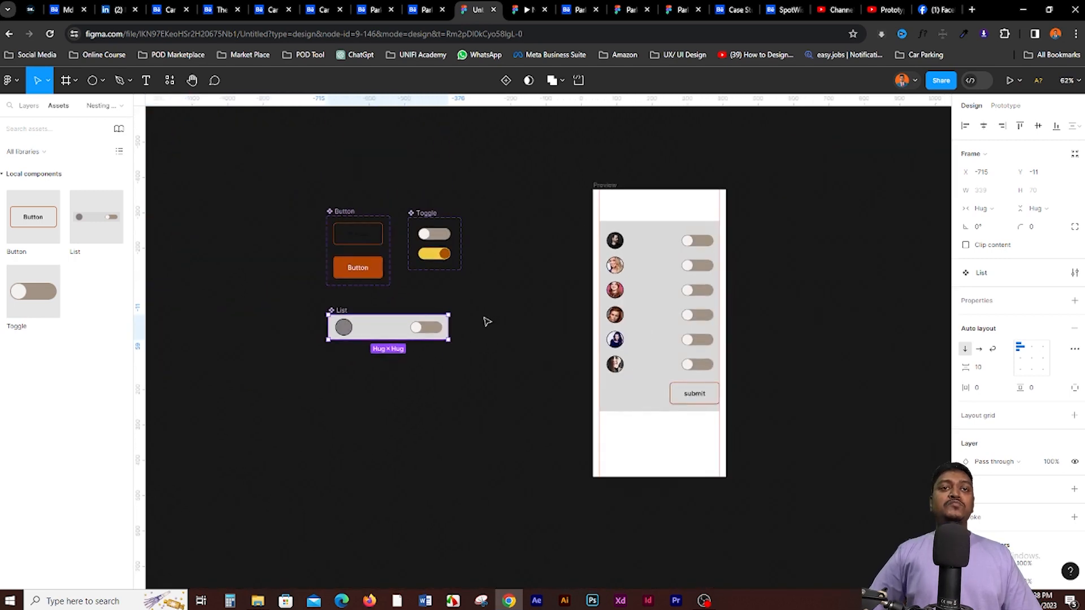